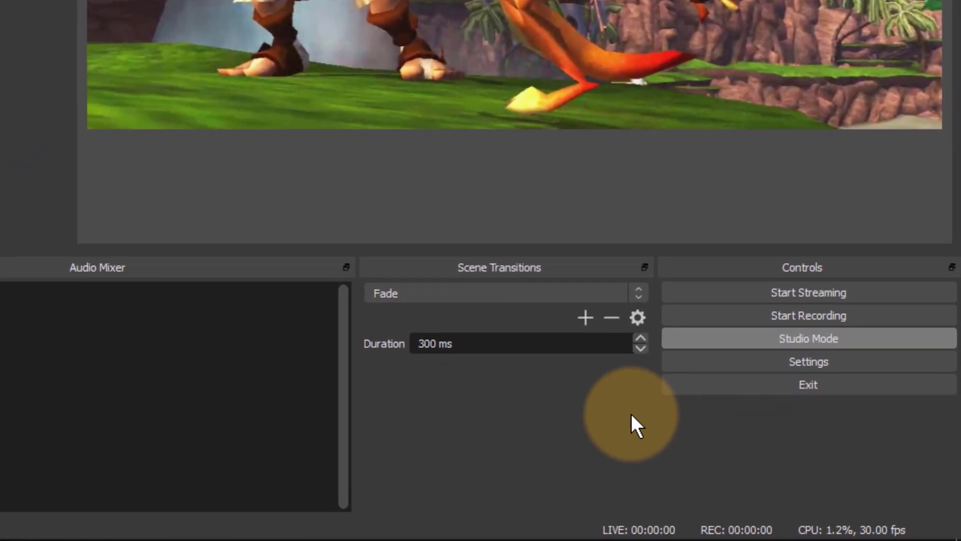
# - Turn off Studio Mode to leave only a single preview
pyautogui.click(751, 333)
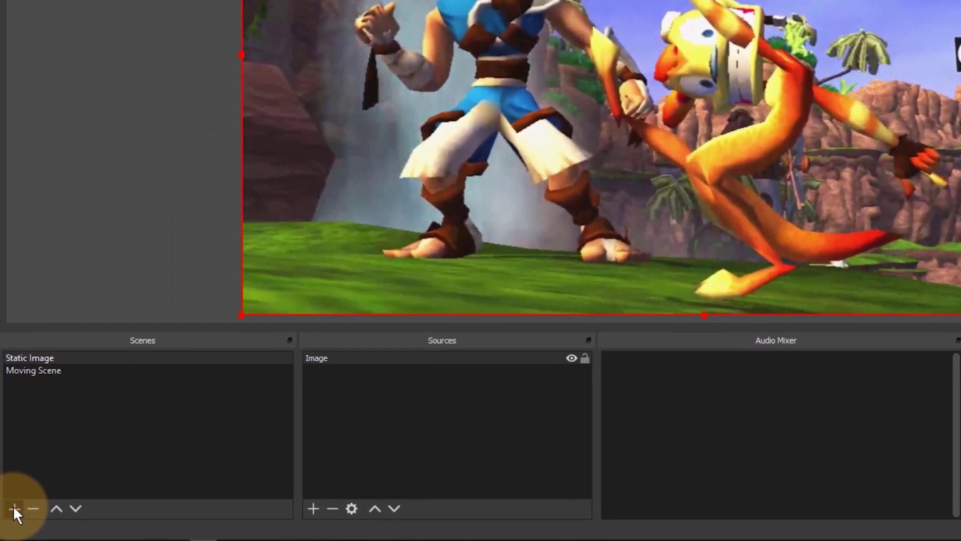
# - Create a scene named 'Web Cam' and bring up its source type list
pyautogui.click(10, 519)
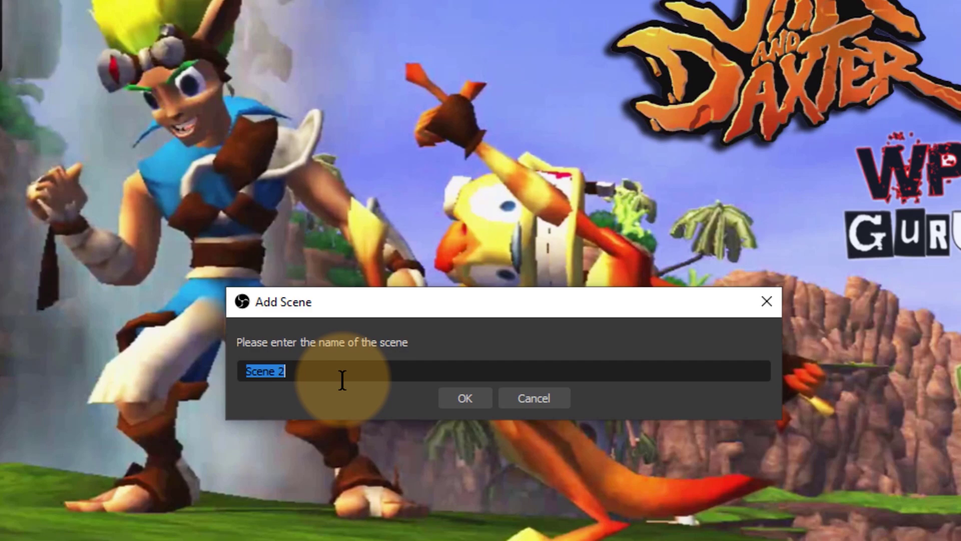
pyautogui.write('Web Cam')
pyautogui.press('Return')
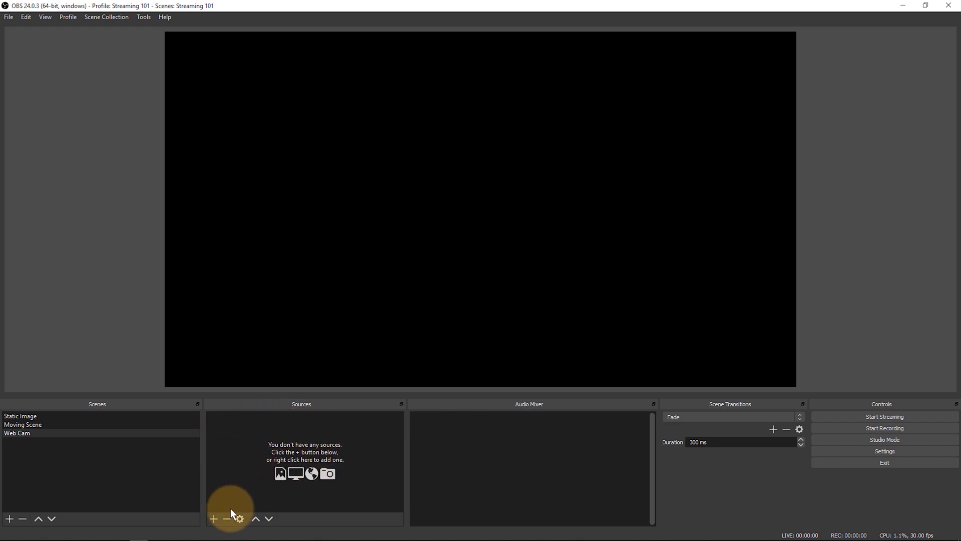
pyautogui.click(213, 519)
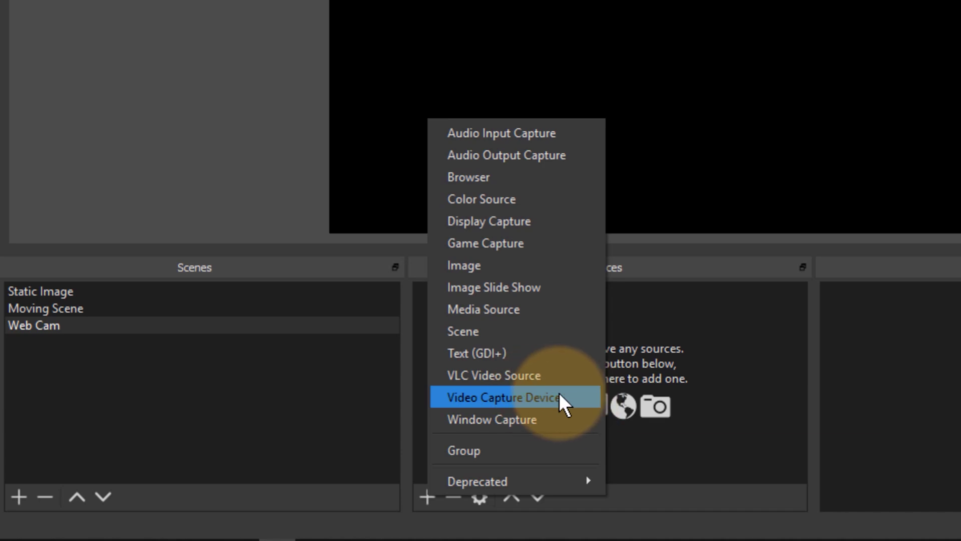
# - Add a Video Capture Device source named 'Web Cam 2' after the duplicate-name warning
pyautogui.click(575, 400)
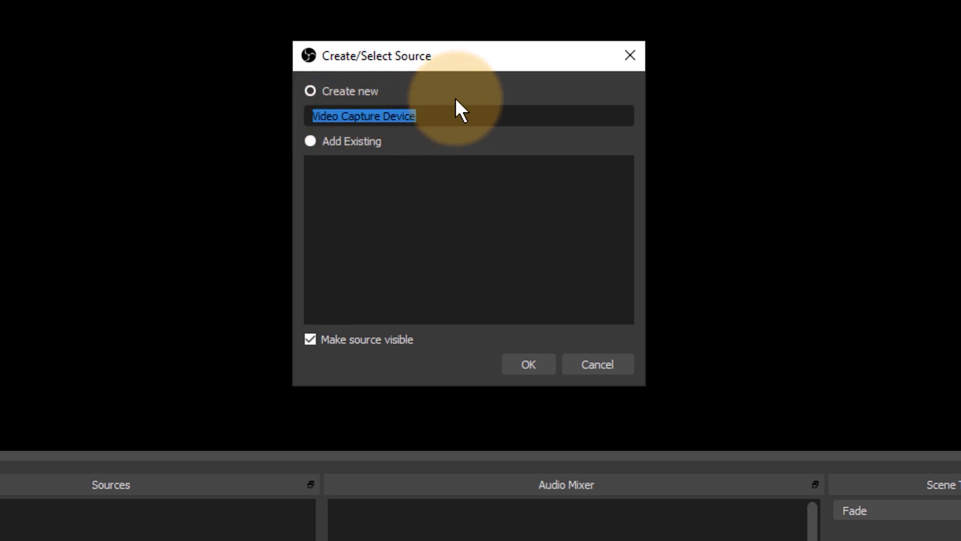
pyautogui.write('Web Cam')
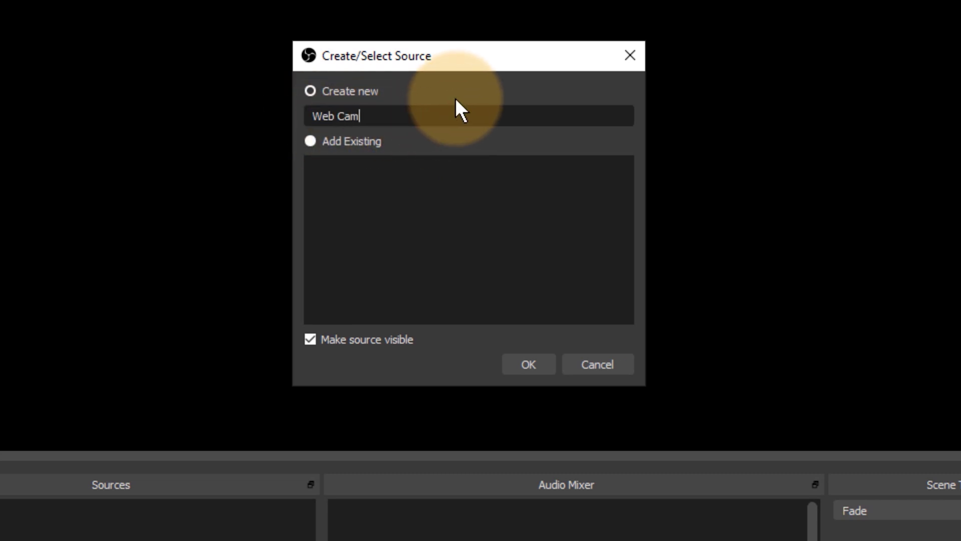
pyautogui.click(528, 363)
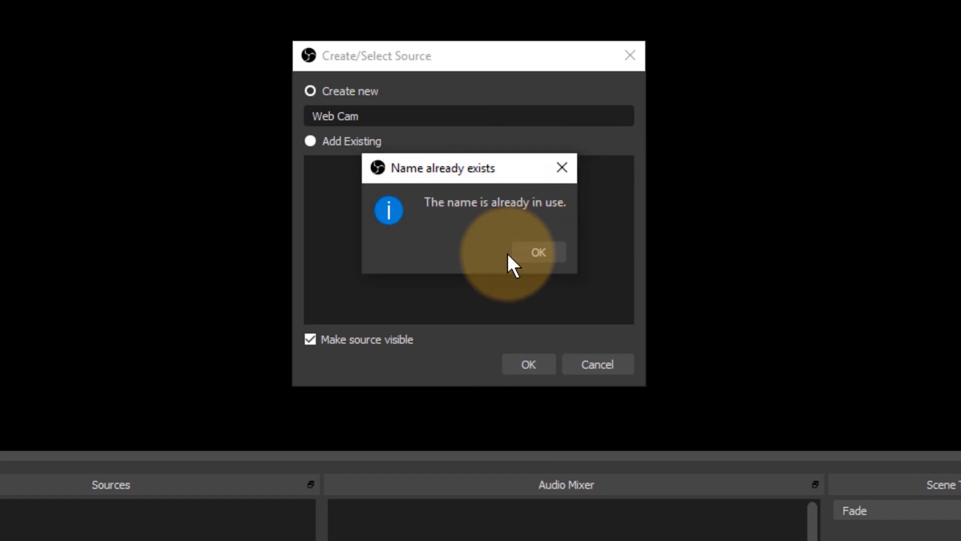
pyautogui.click(536, 252)
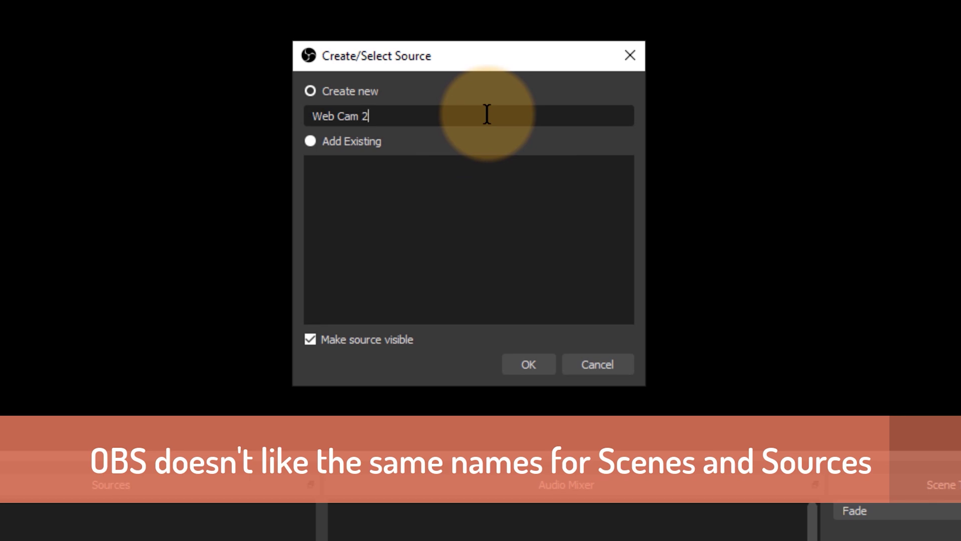
pyautogui.press('Return')
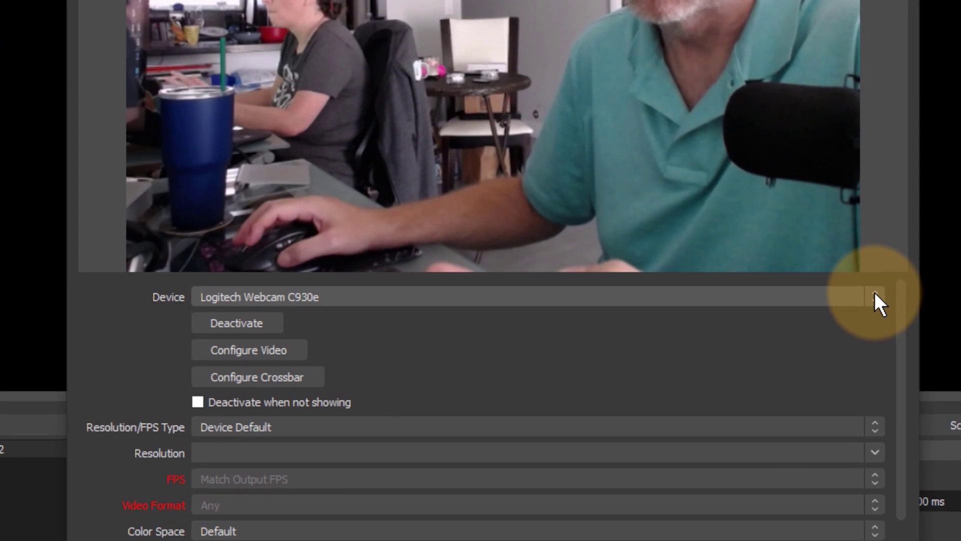
pyautogui.click(875, 296)
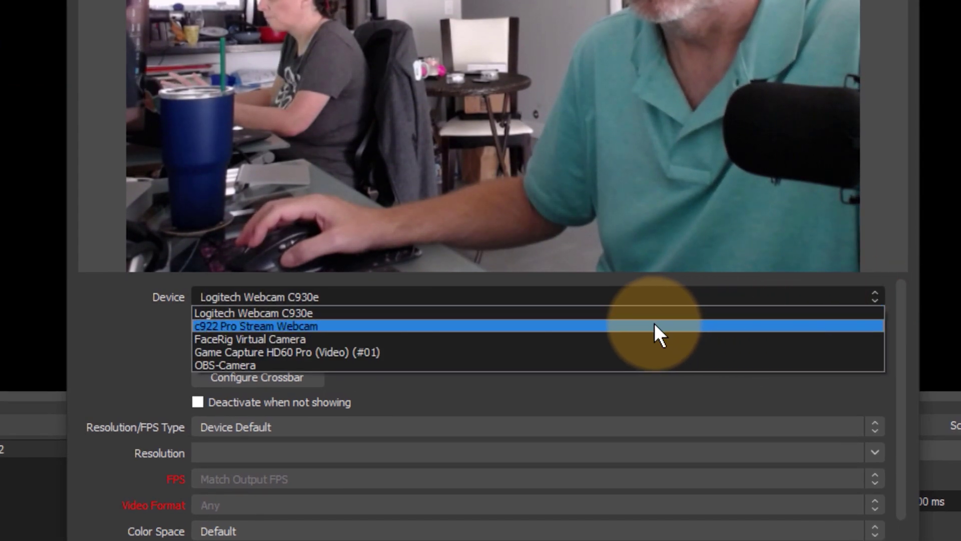
pyautogui.click(346, 325)
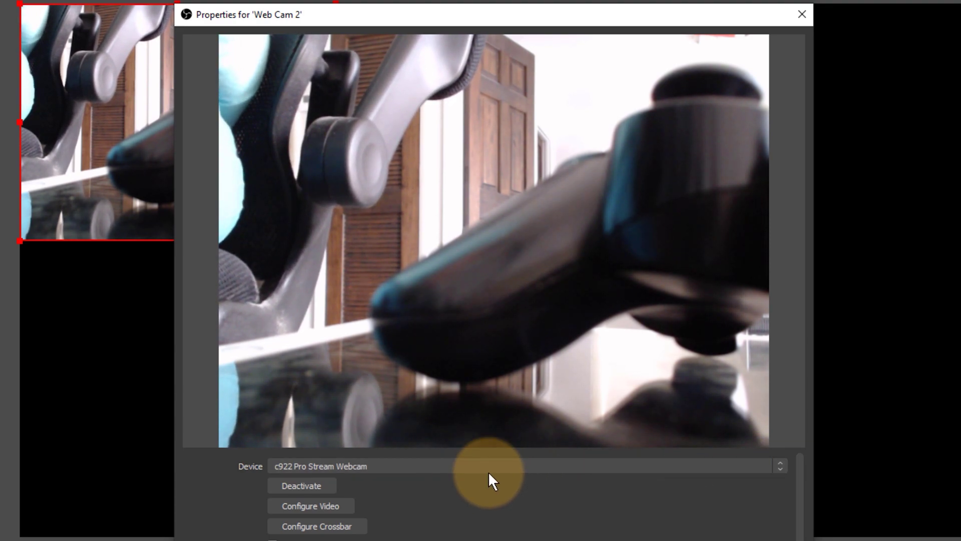
pyautogui.click(552, 468)
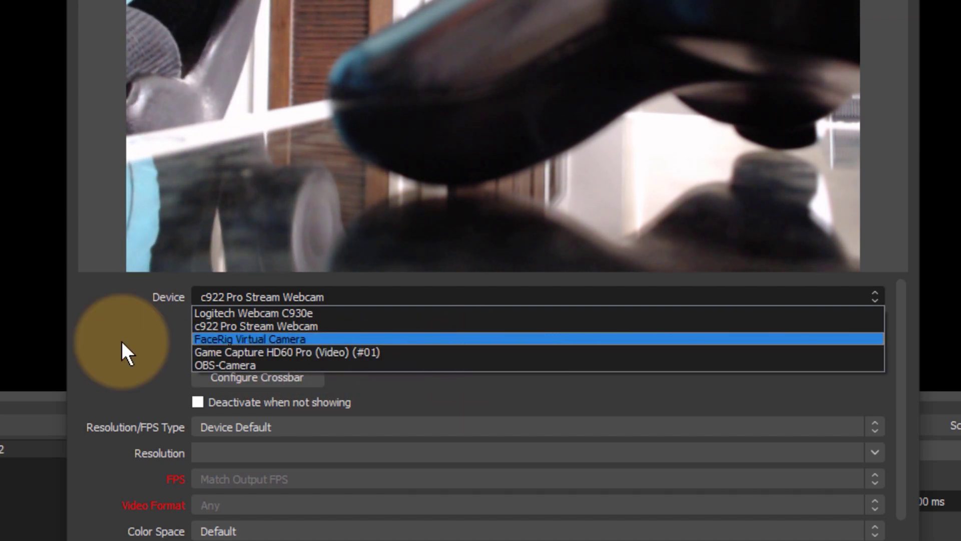
pyautogui.click(338, 311)
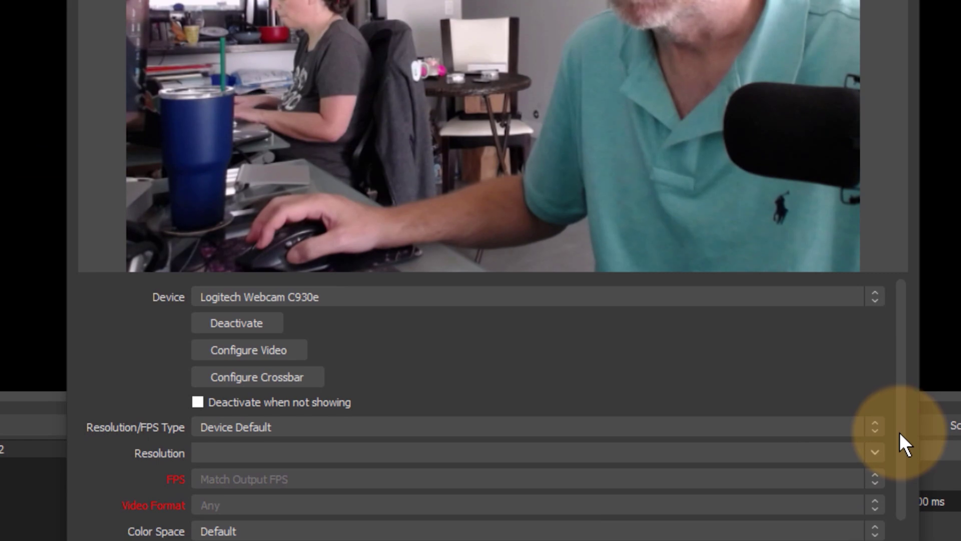
# - Set Web Cam 2's Resolution/FPS Type to Custom at 1920x1080 and apply
pyautogui.scroll(-3, 900, 433)
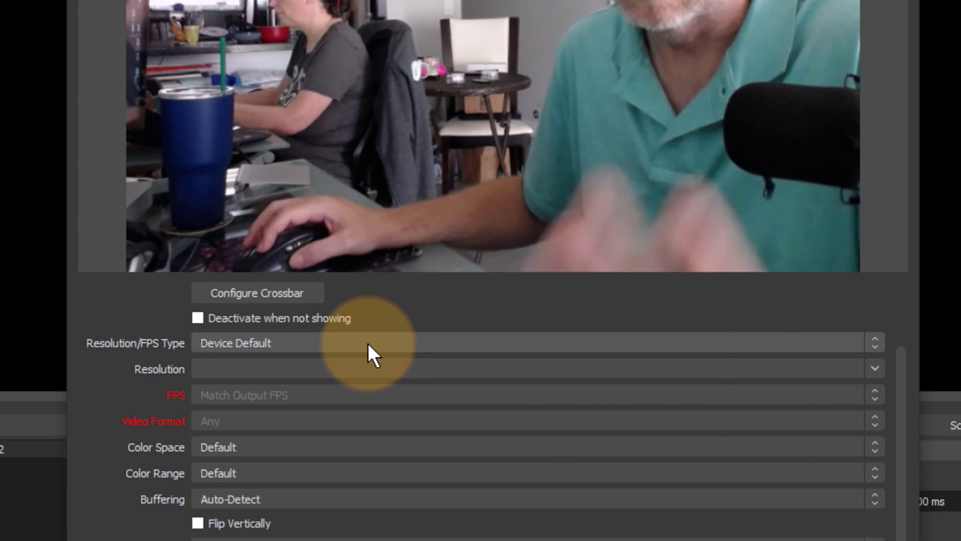
pyautogui.click(367, 343)
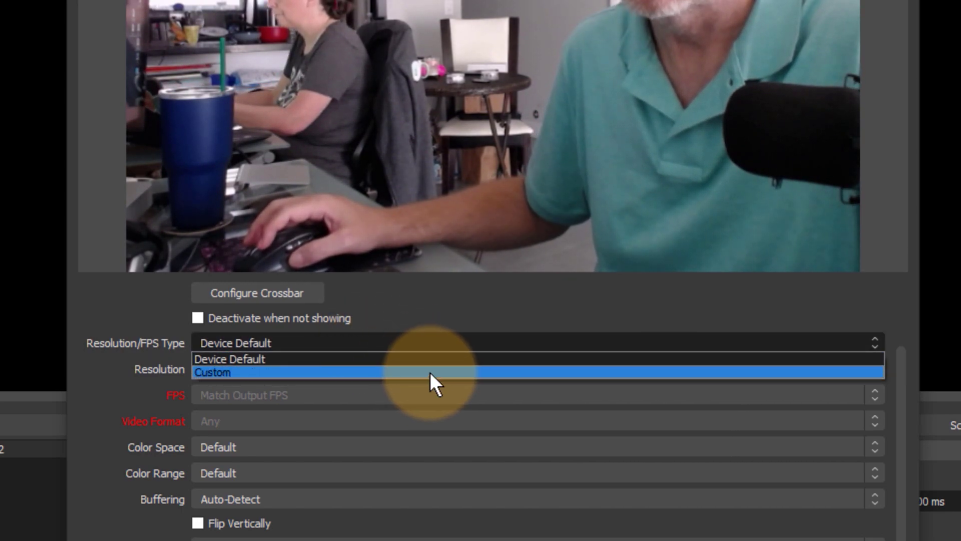
pyautogui.click(429, 371)
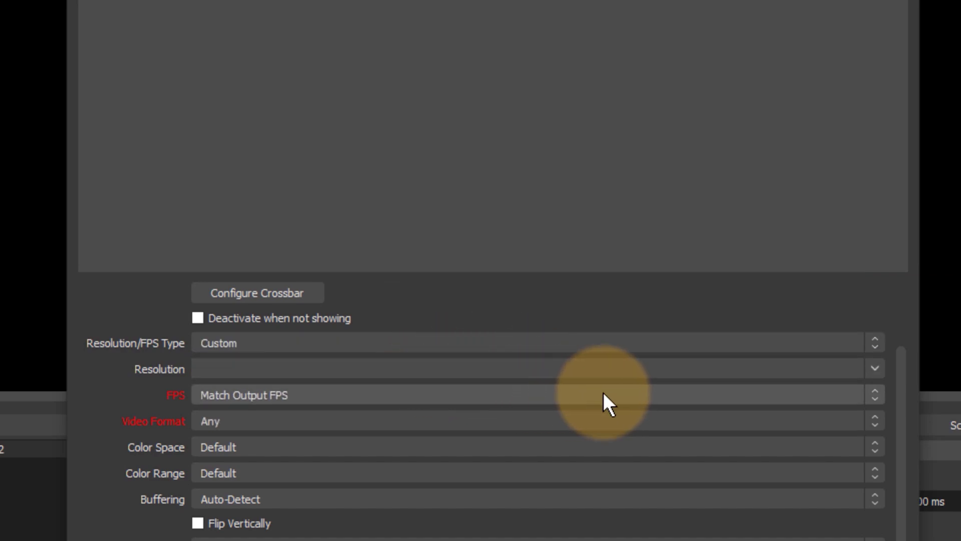
pyautogui.click(878, 371)
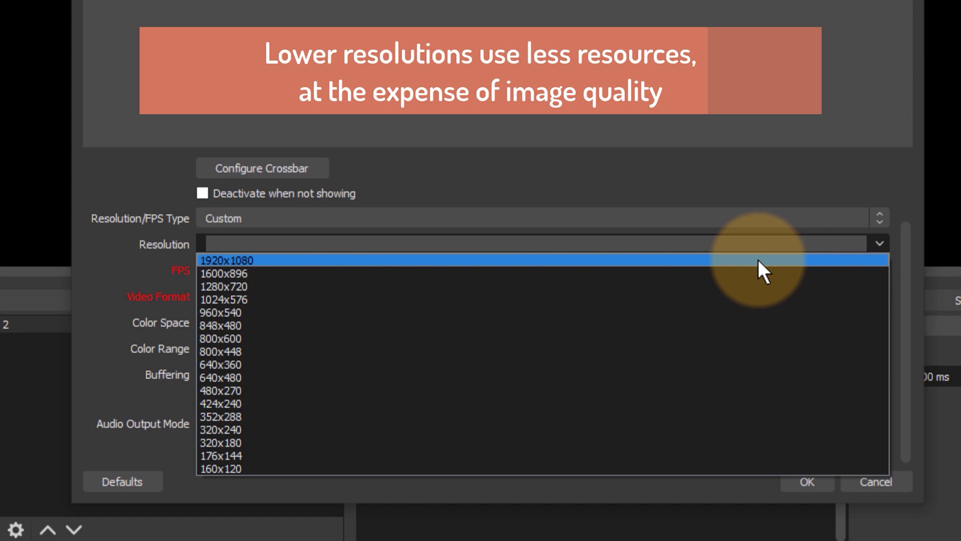
pyautogui.click(504, 259)
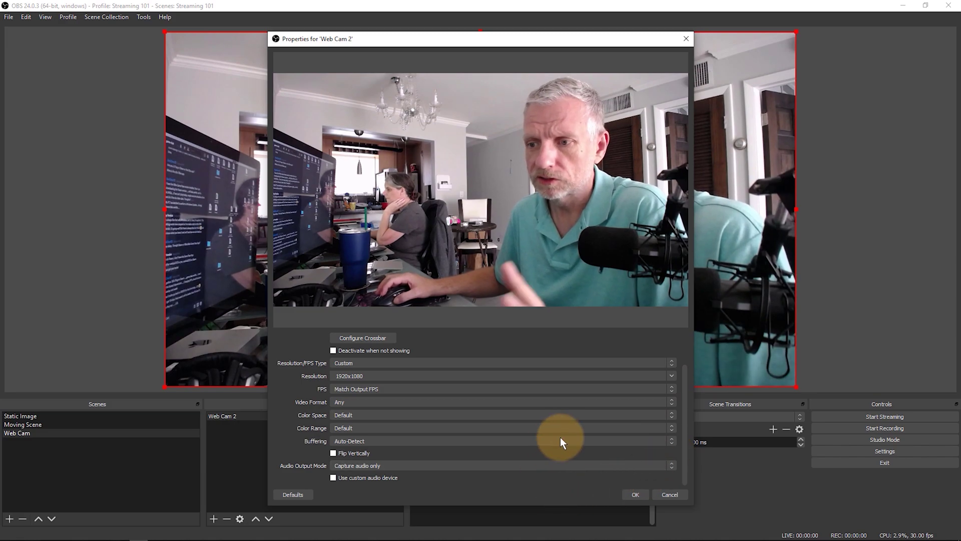
pyautogui.click(635, 494)
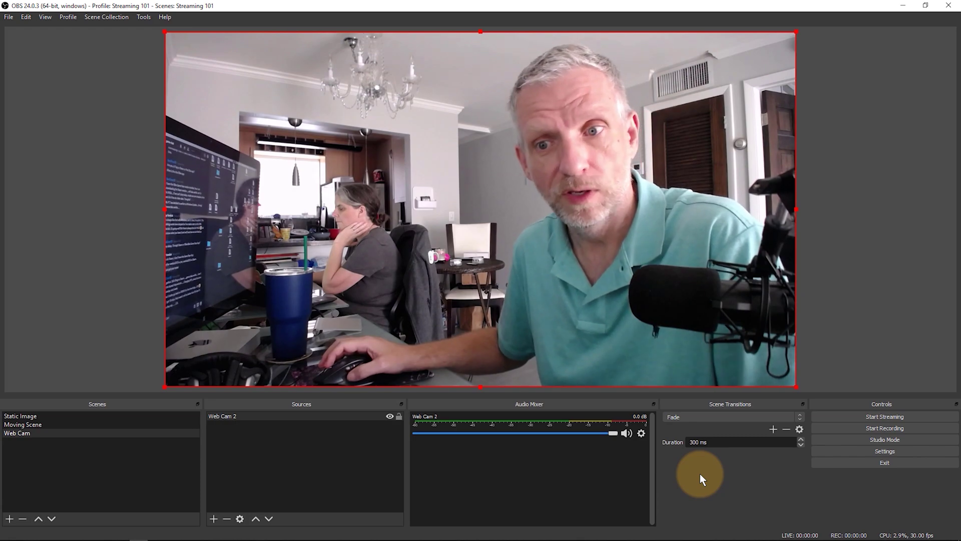
# - Preview the Static Image, Moving Scene and Web Cam scenes, ending on Moving Scene
pyautogui.click(47, 418)
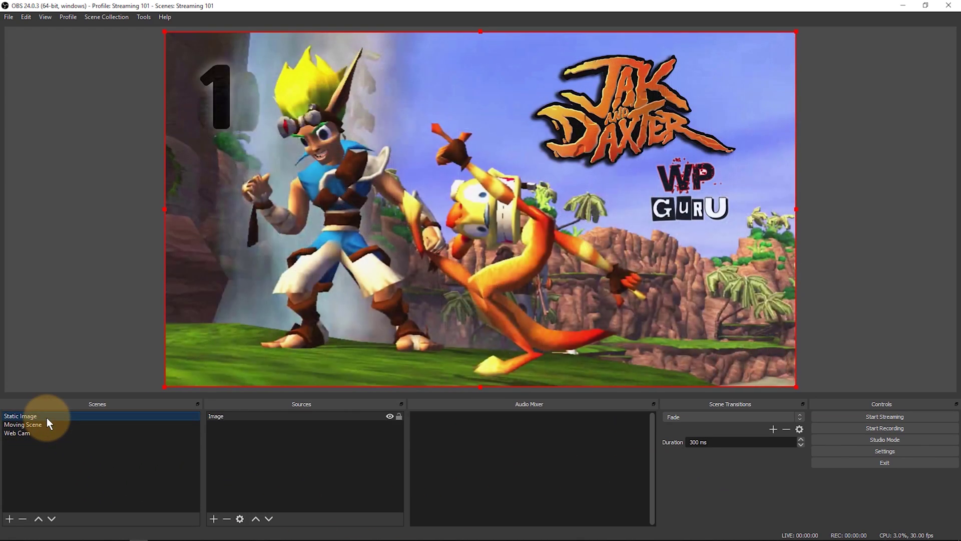
pyautogui.click(47, 423)
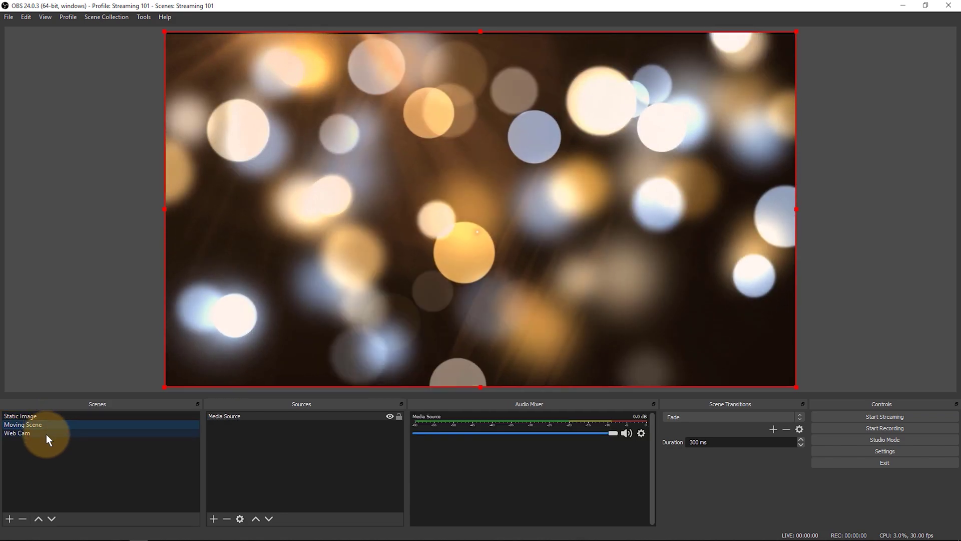
pyautogui.click(47, 433)
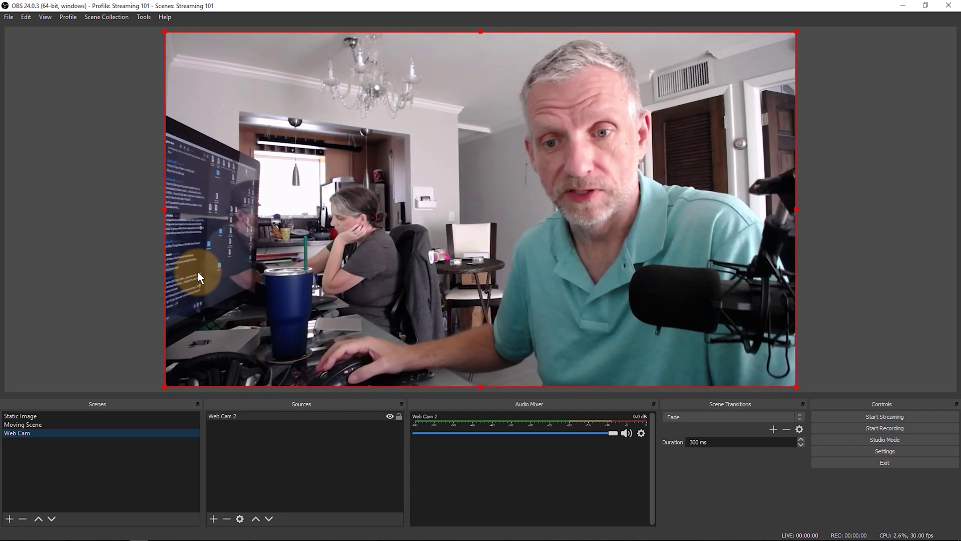
pyautogui.click(40, 424)
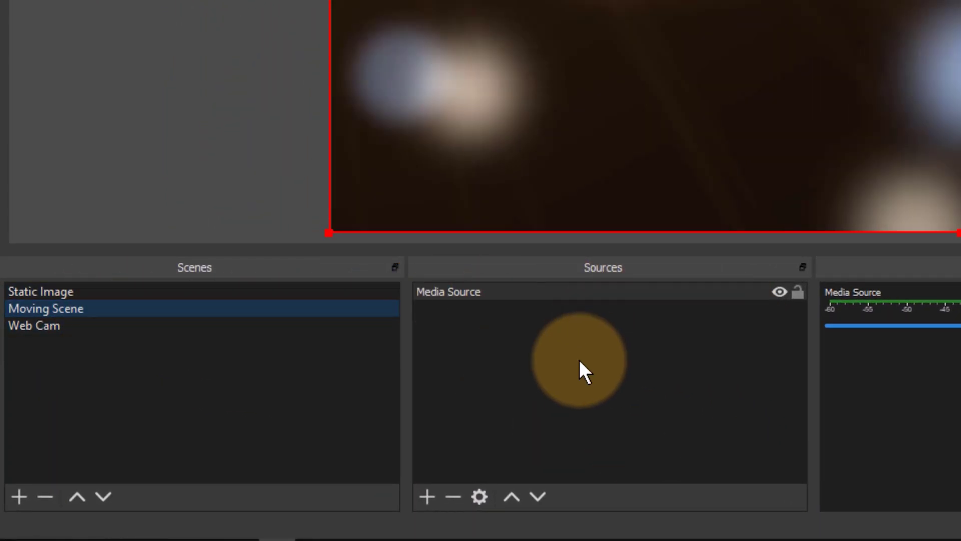
# - Add the existing Web Cam 2 video capture source to the Moving Scene
pyautogui.click(427, 497)
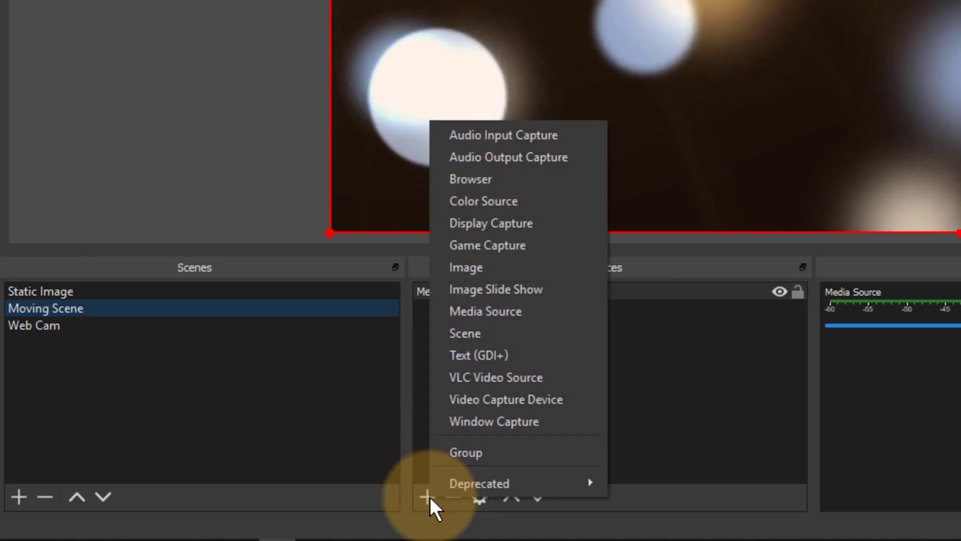
pyautogui.moveTo(462, 480)
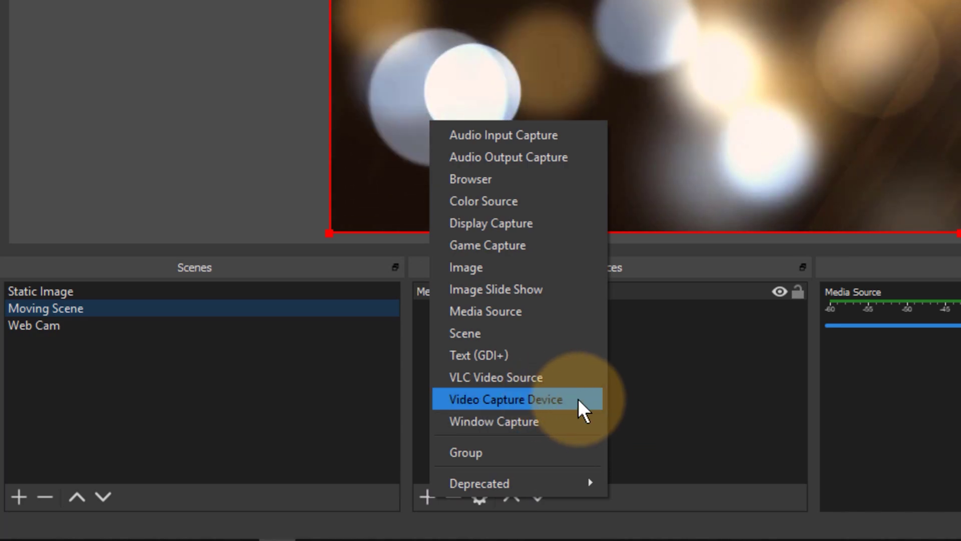
pyautogui.click(582, 400)
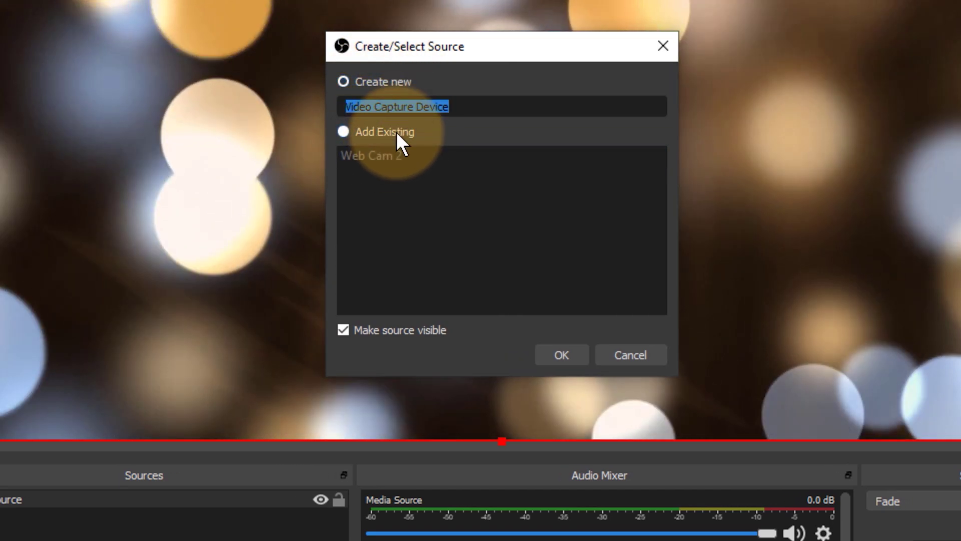
pyautogui.click(395, 131)
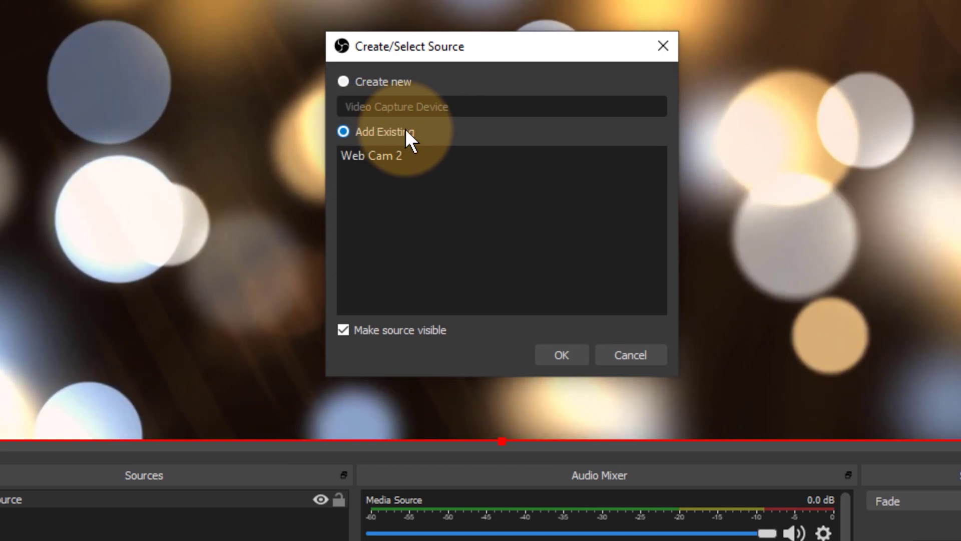
pyautogui.click(386, 156)
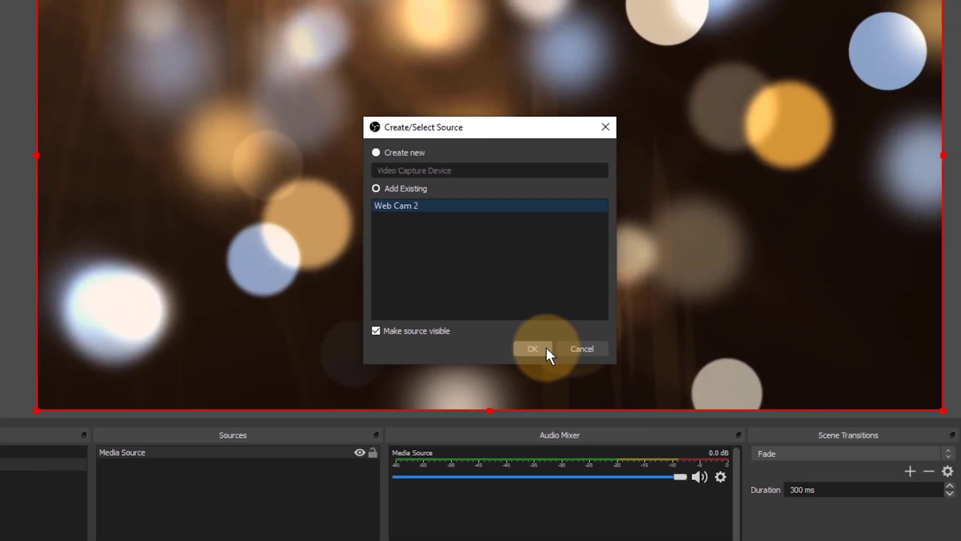
pyautogui.click(576, 353)
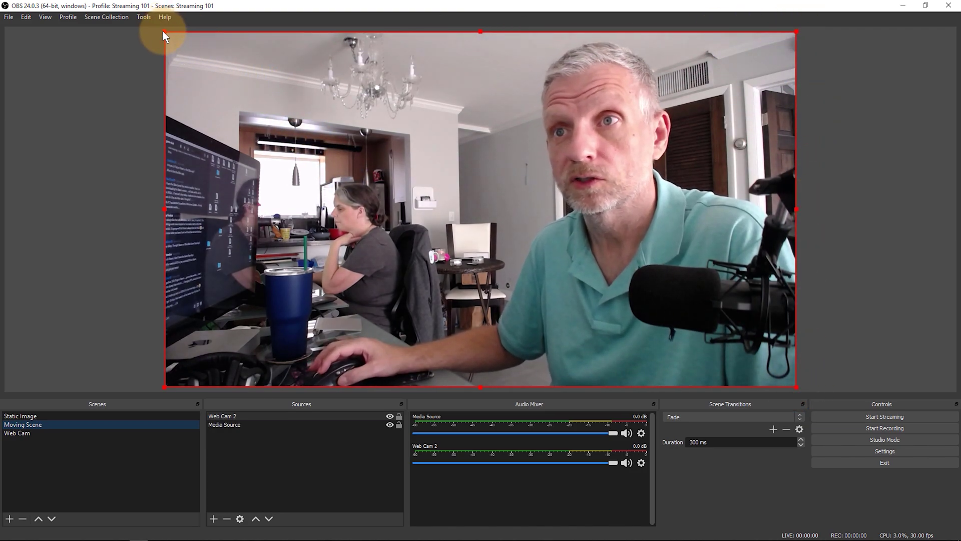
# - Shrink the webcam into the bottom-right corner and order it above the Media Source
pyautogui.moveTo(164, 31); pyautogui.dragTo(600, 297)
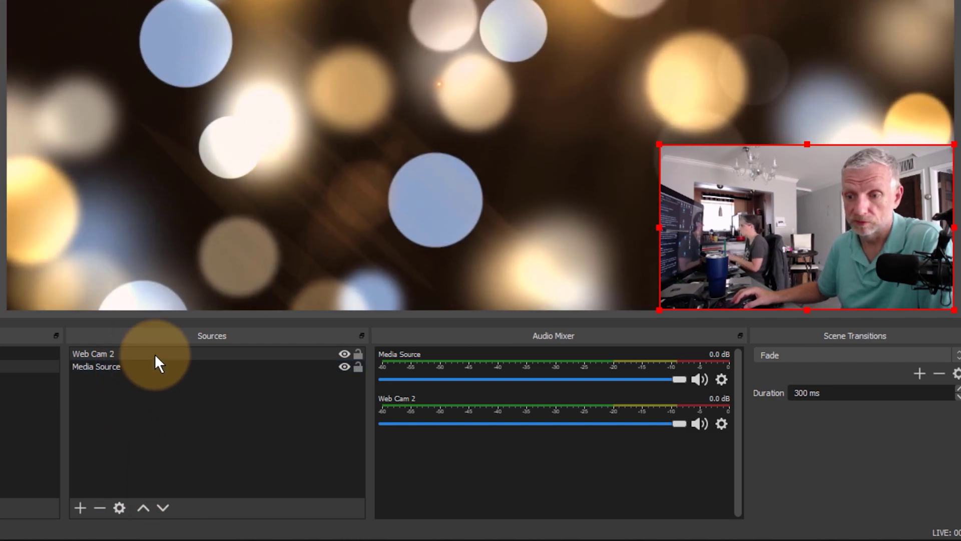
pyautogui.click(156, 354)
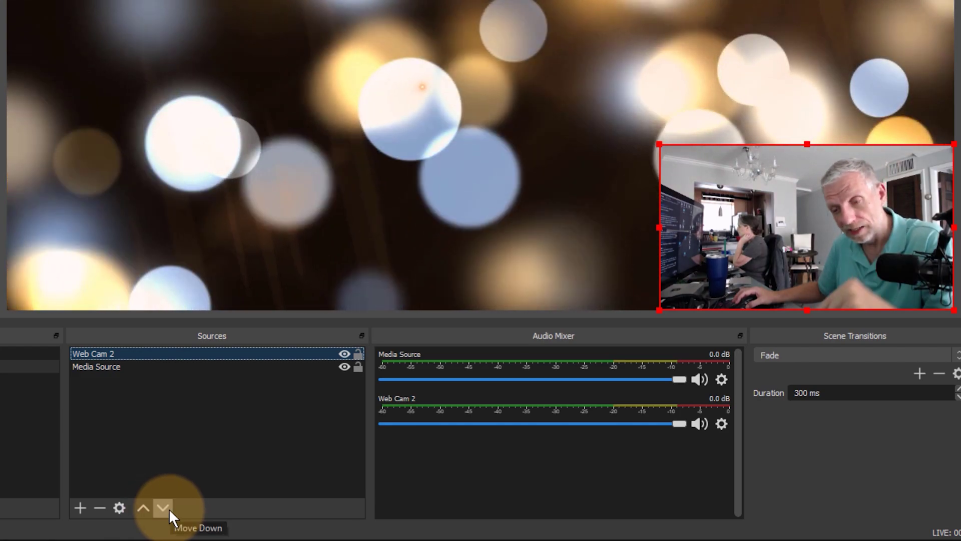
pyautogui.click(170, 509)
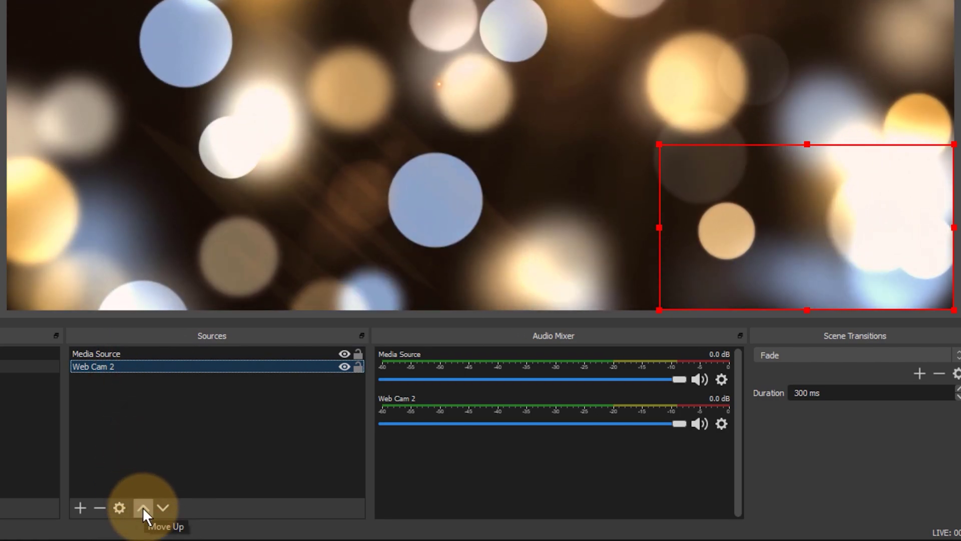
pyautogui.click(143, 507)
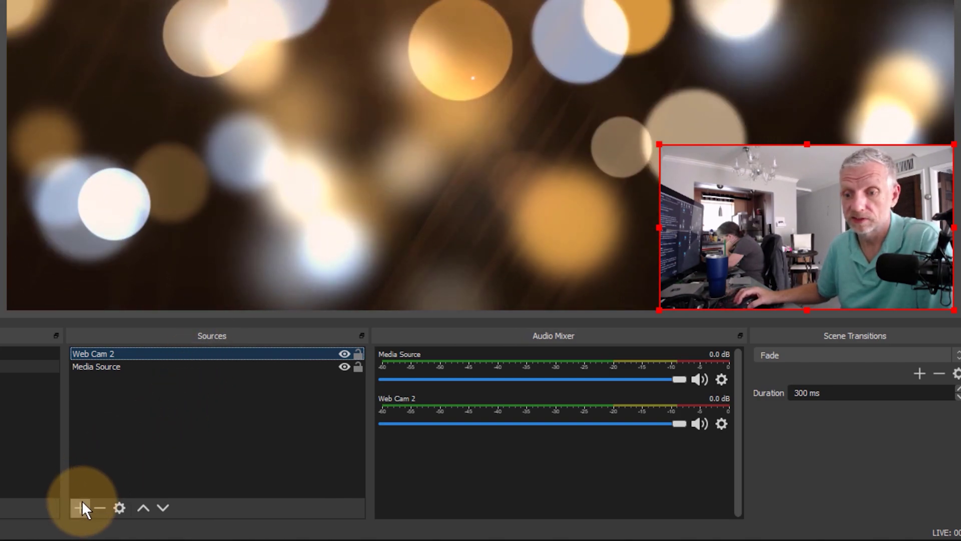
# - Add an Image source 'Text Overlay' loading '3D Shenanigans - Starting Soon.png'
pyautogui.click(82, 504)
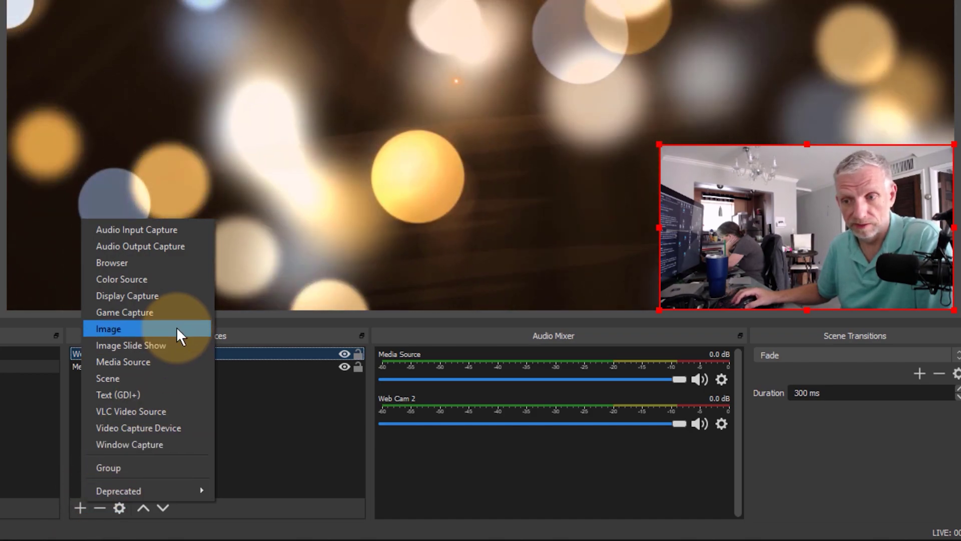
pyautogui.click(176, 328)
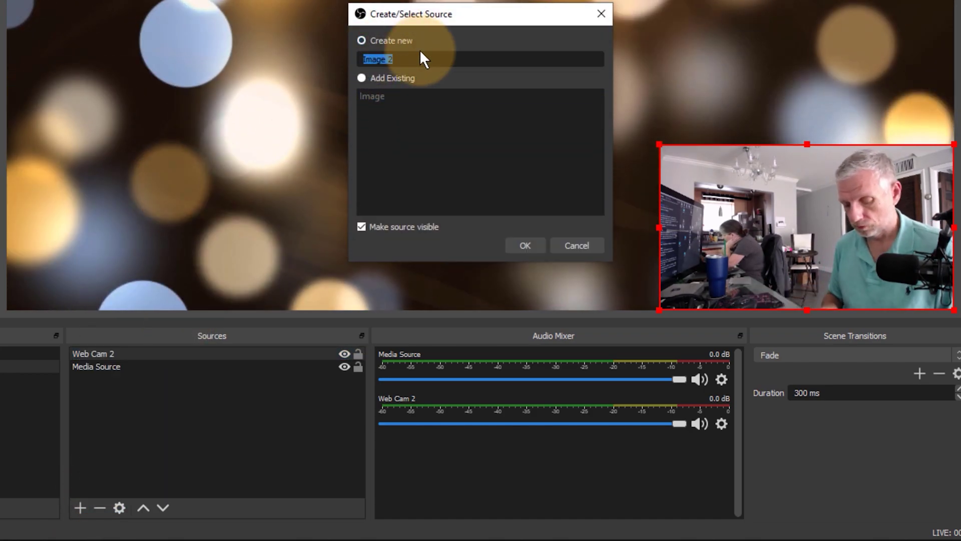
pyautogui.write('Text Overla')
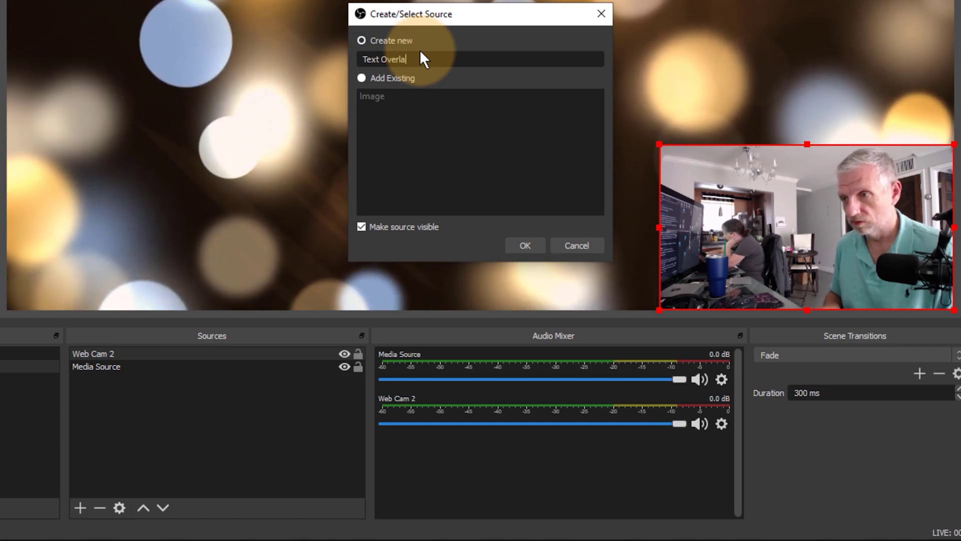
pyautogui.write('y')
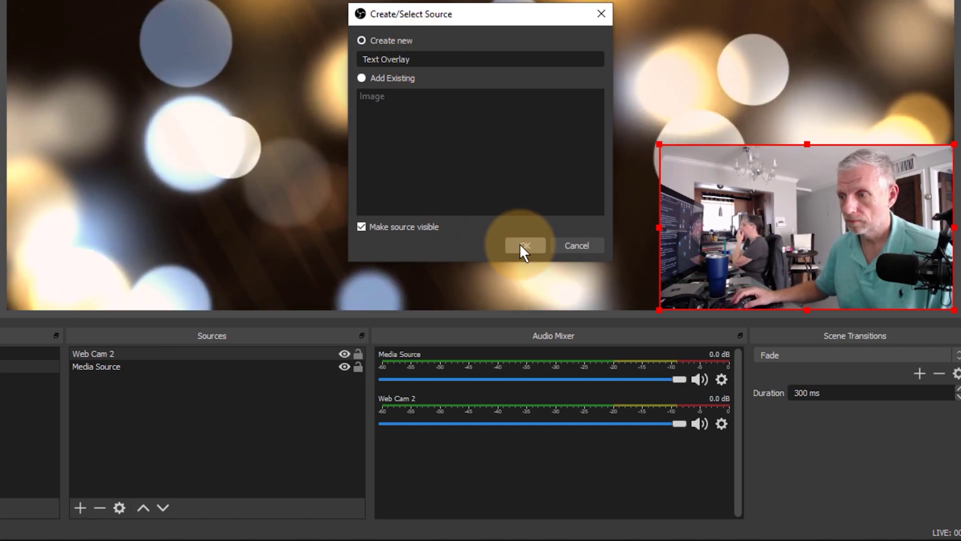
pyautogui.click(524, 245)
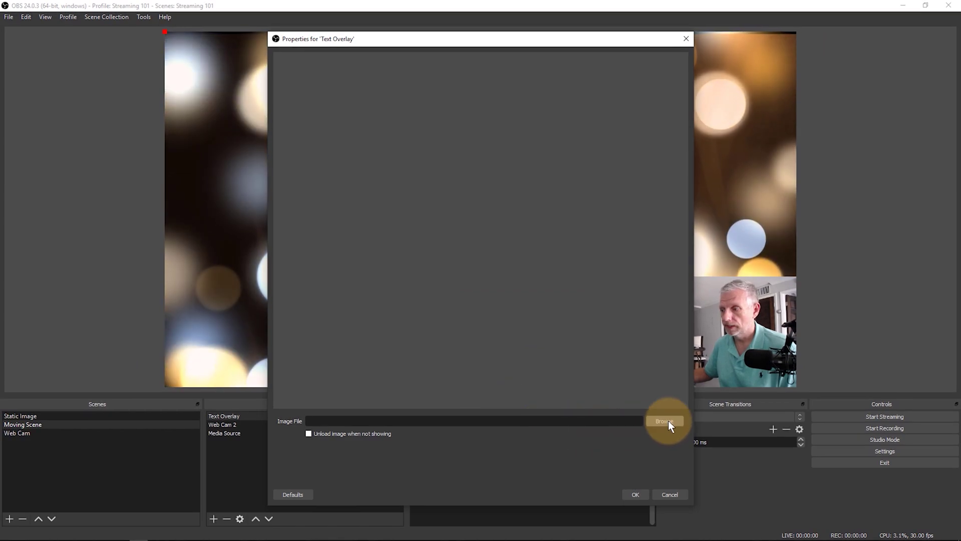
pyautogui.click(665, 420)
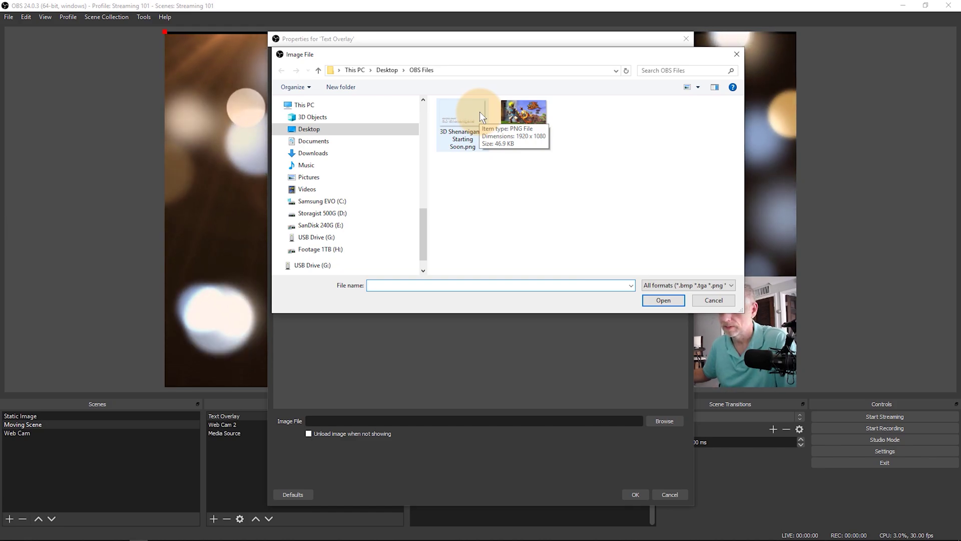
pyautogui.click(480, 112)
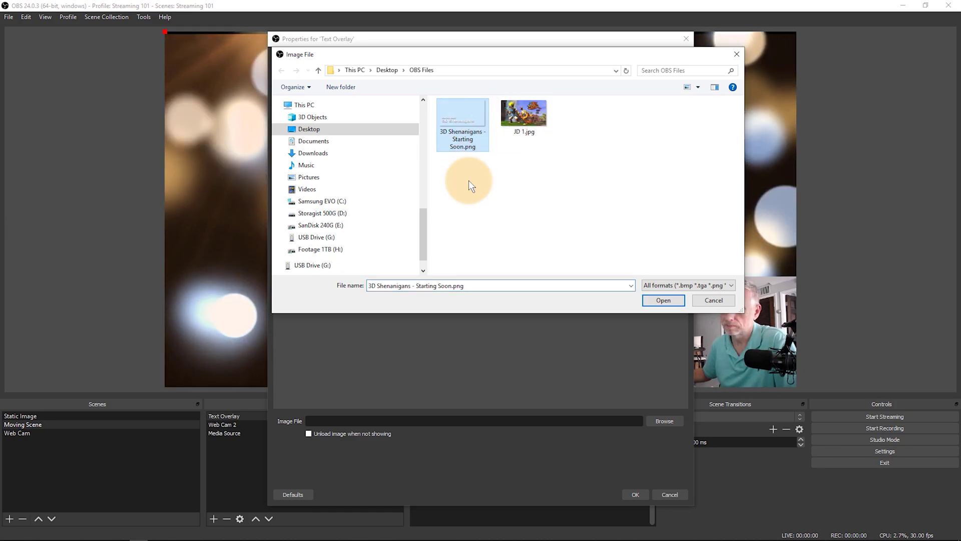
pyautogui.click(667, 299)
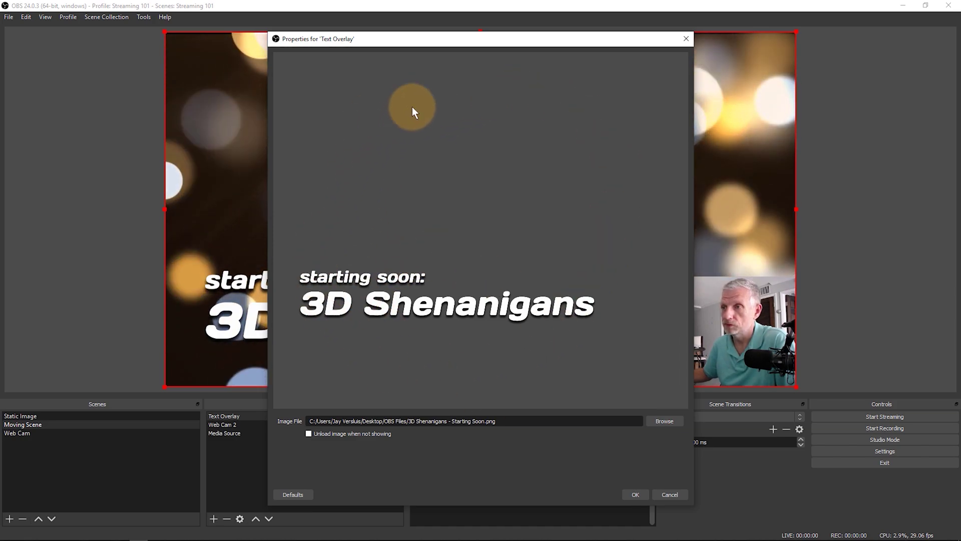
pyautogui.moveTo(413, 41); pyautogui.dragTo(566, 40)
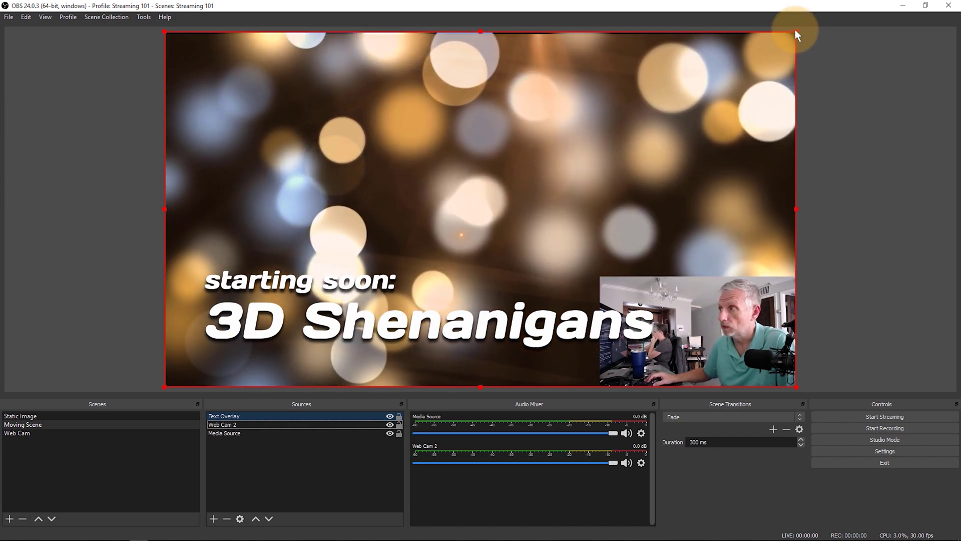
pyautogui.moveTo(796, 31)
pyautogui.mouseDown()
pyautogui.moveTo(531, 128)
pyautogui.moveTo(760, 64)
pyautogui.moveTo(564, 140)
pyautogui.moveTo(625, 124)
pyautogui.moveTo(747, 73)
pyautogui.moveTo(795, 45)
pyautogui.moveTo(696, 91)
pyautogui.moveTo(791, 41)
pyautogui.mouseUp()
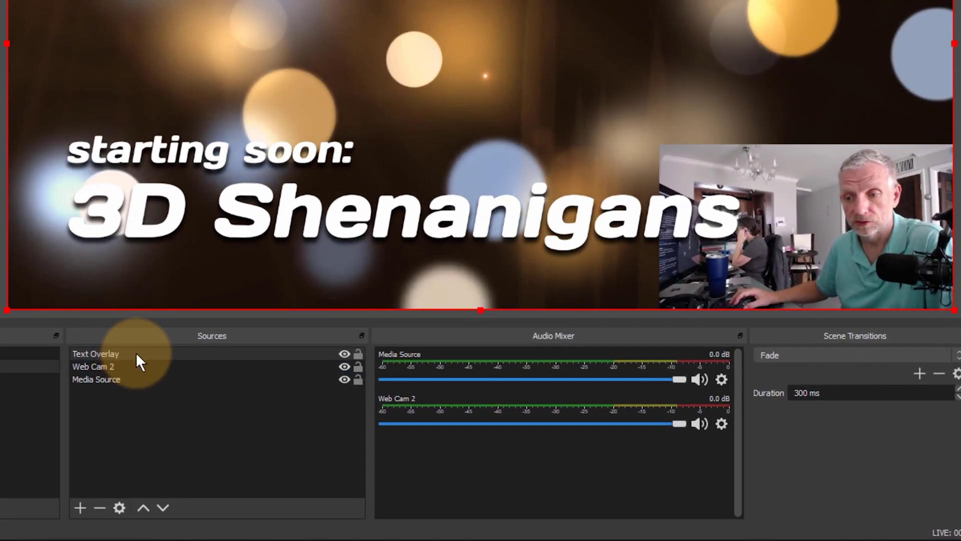
pyautogui.rightClick(136, 353)
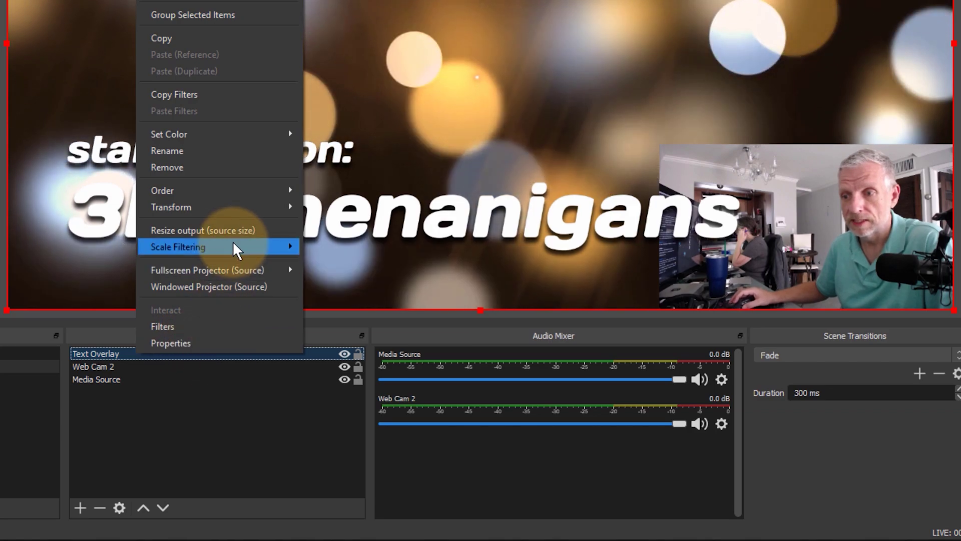
pyautogui.moveTo(257, 213)
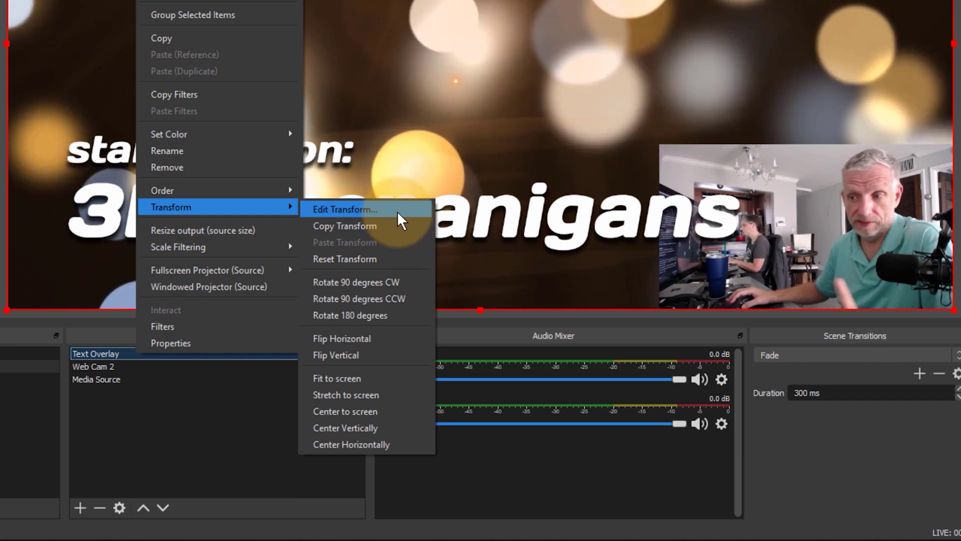
pyautogui.click(562, 112)
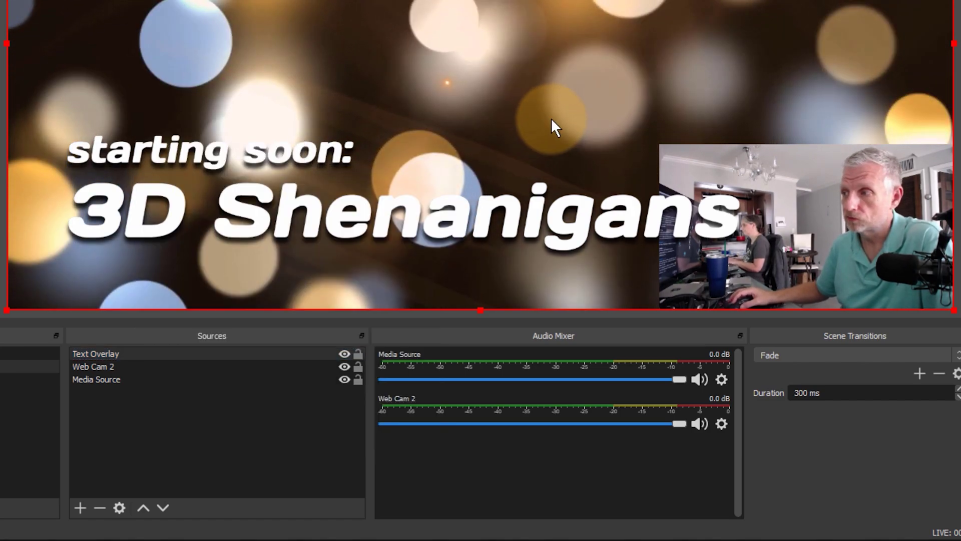
pyautogui.moveTo(953, 44); pyautogui.dragTo(446, 63)
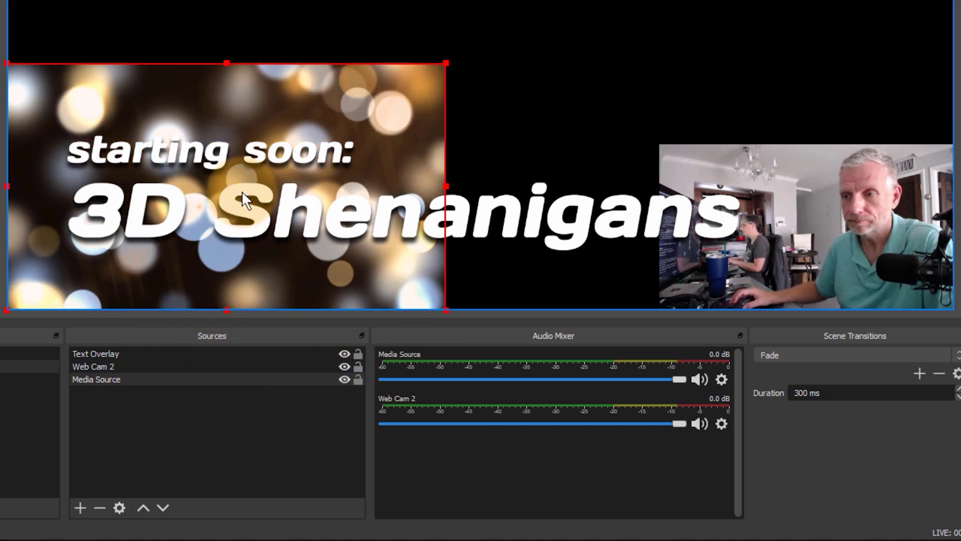
pyautogui.click(192, 352)
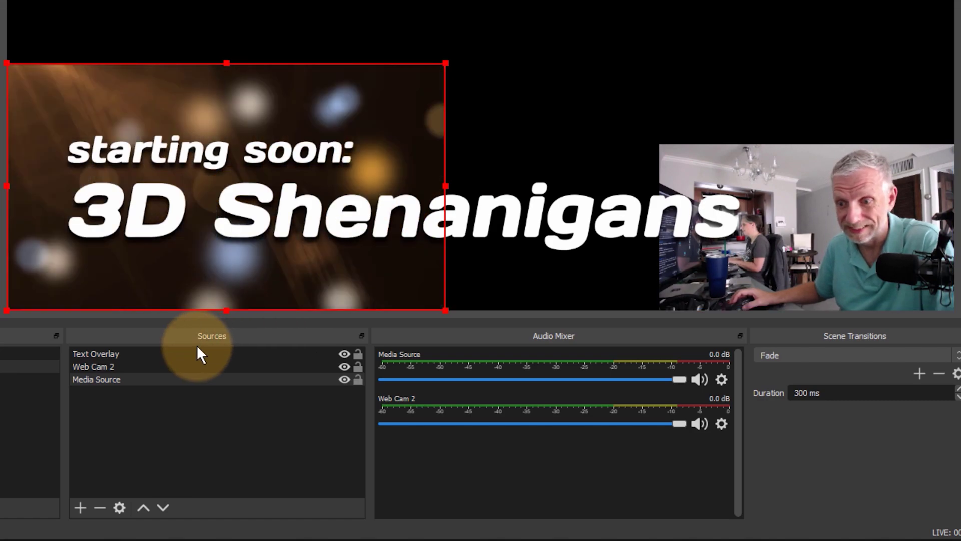
pyautogui.click(146, 379)
pyautogui.rightClick(152, 376)
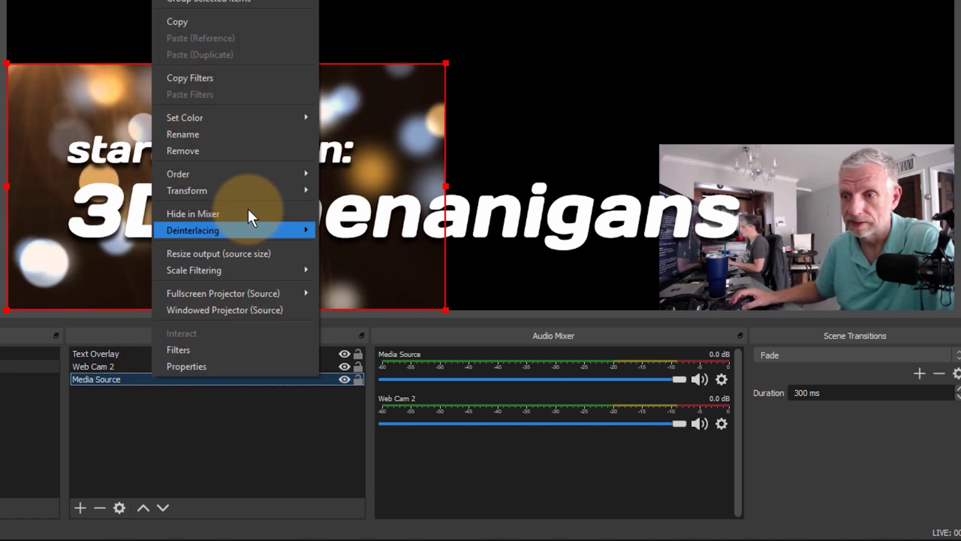
pyautogui.moveTo(252, 193)
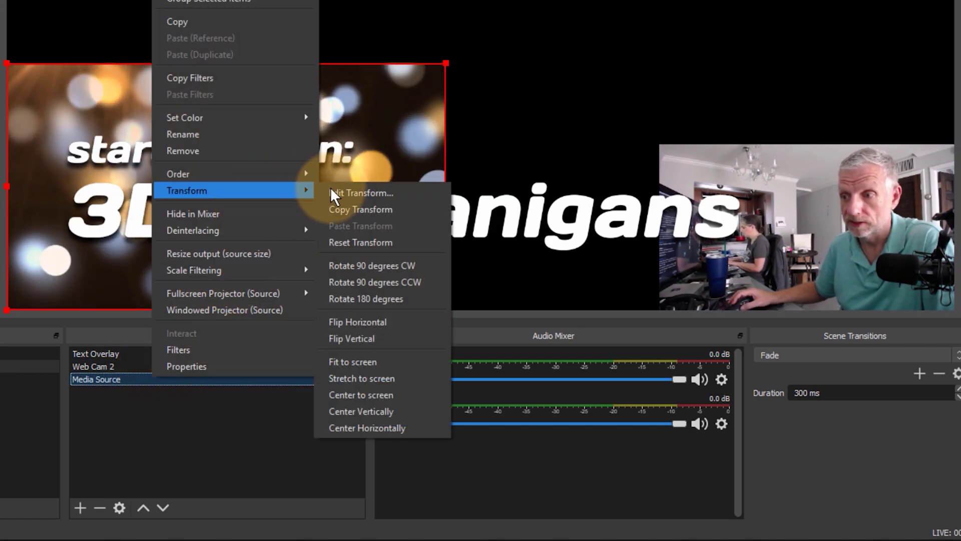
pyautogui.click(407, 241)
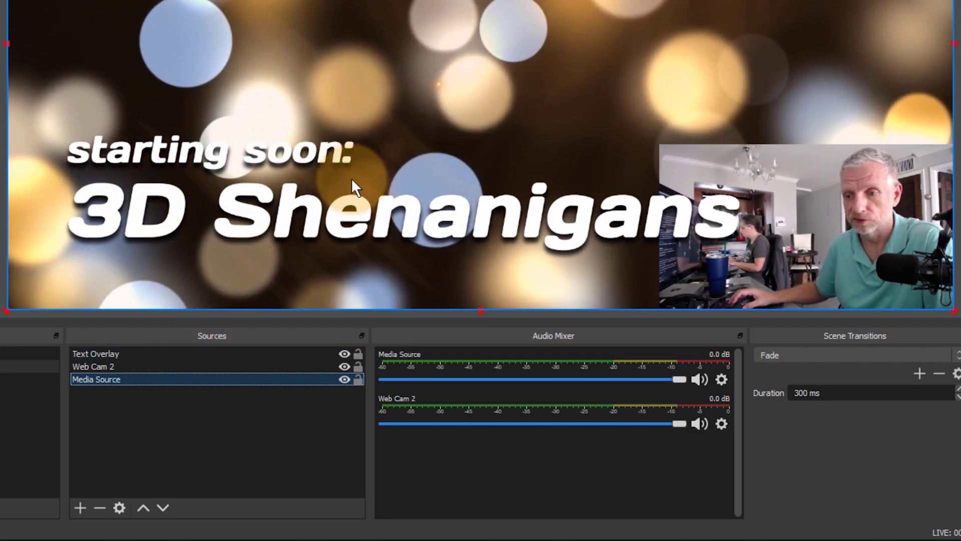
pyautogui.click(359, 380)
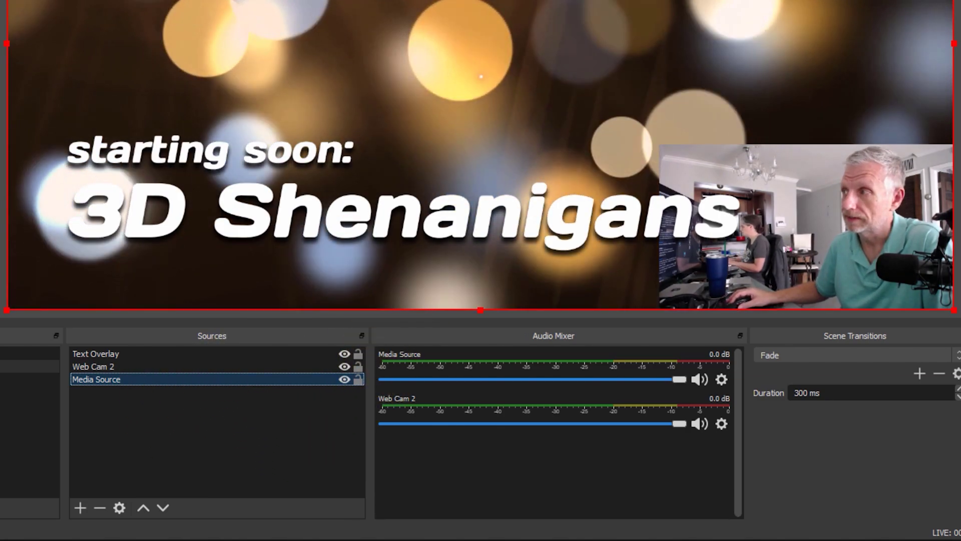
# - Reset the Media Source transform to fill the canvas and lock it
pyautogui.moveTo(954, 76); pyautogui.dragTo(906, 310)
pyautogui.moveTo(601, 226); pyautogui.dragTo(697, 192)
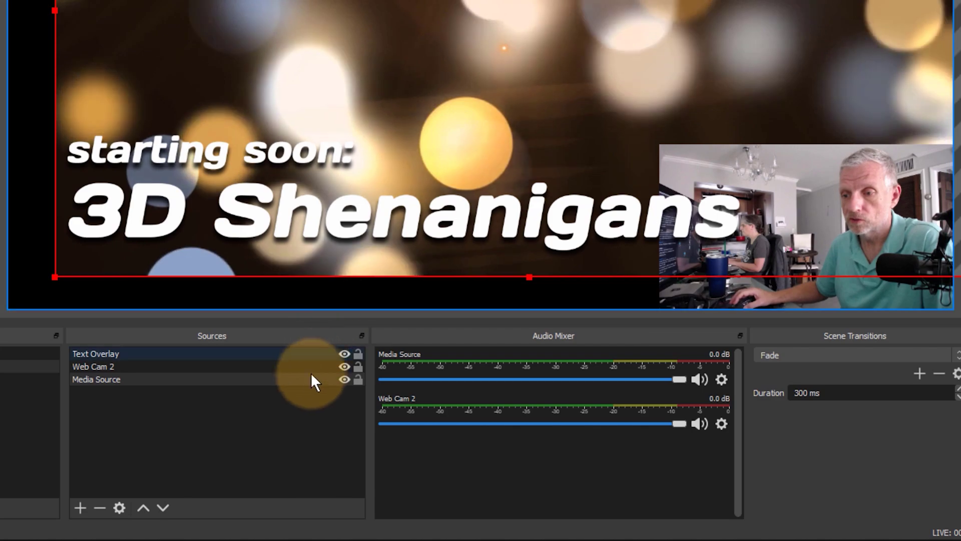
pyautogui.rightClick(302, 378)
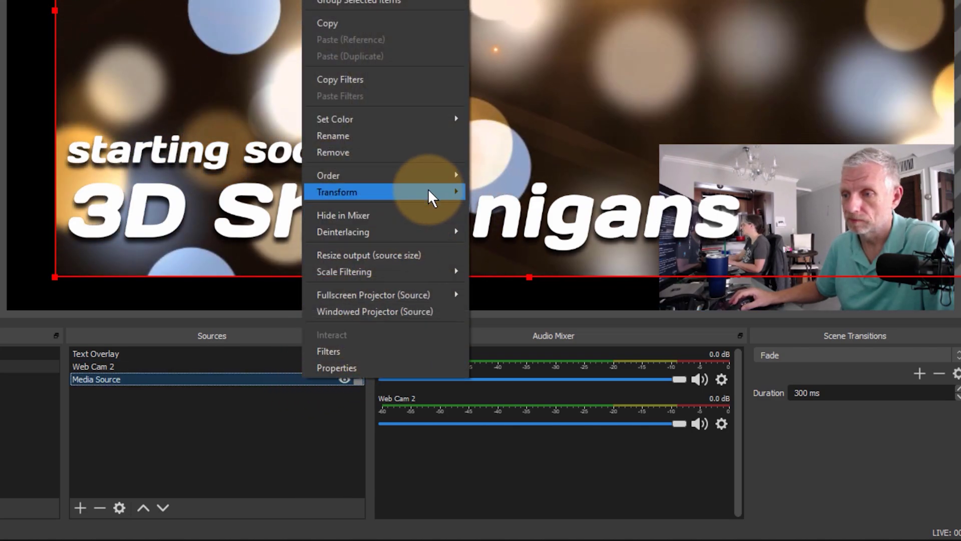
pyautogui.moveTo(428, 191)
pyautogui.click(513, 244)
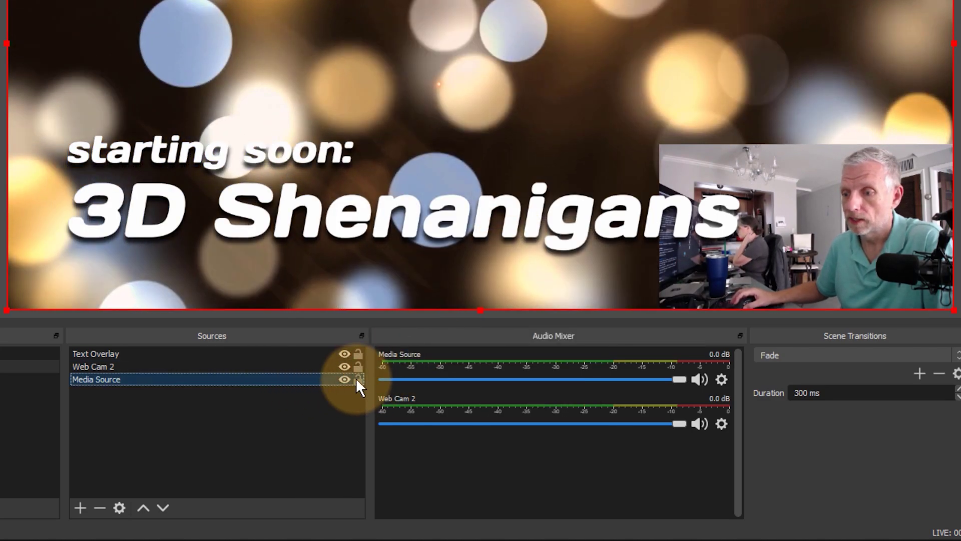
pyautogui.click(357, 379)
# - Nudge the Text Overlay graphic slightly, then reselect sources in the list
pyautogui.click(607, 26)
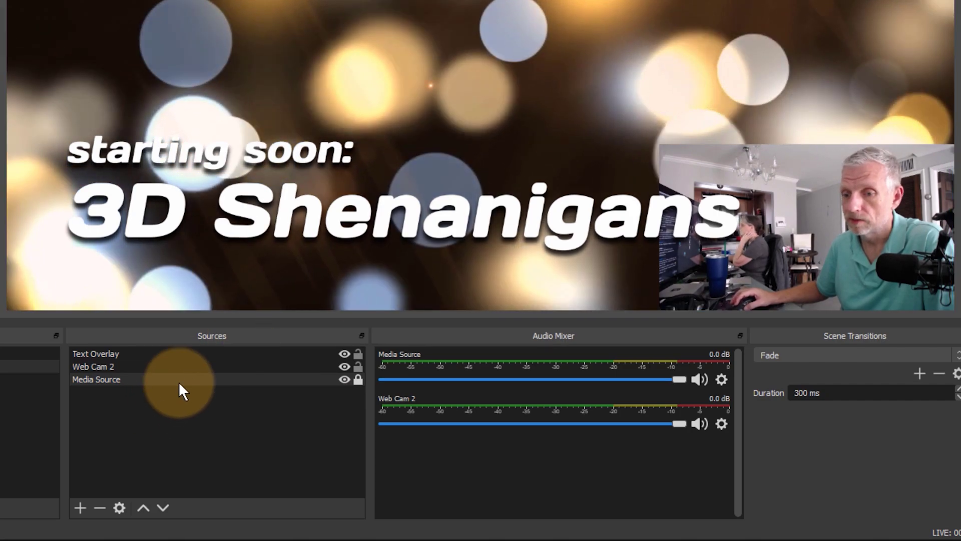
pyautogui.click(690, 4)
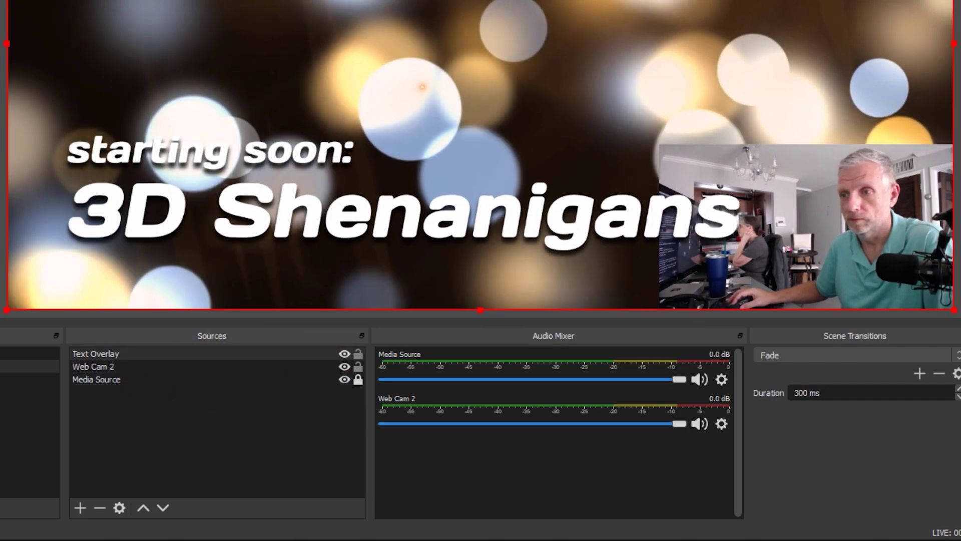
pyautogui.moveTo(691, 5); pyautogui.dragTo(709, 15)
pyautogui.click(189, 382)
pyautogui.click(121, 384)
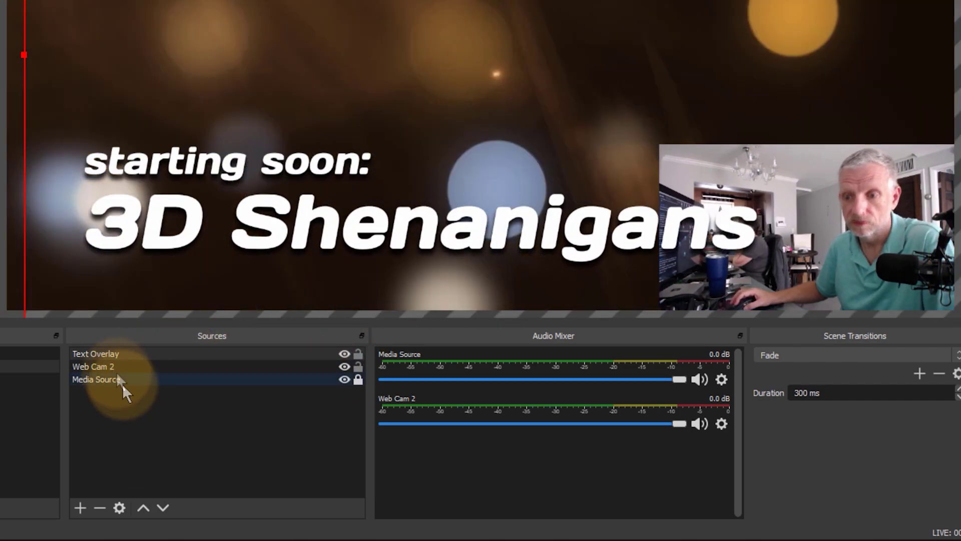
pyautogui.click(120, 354)
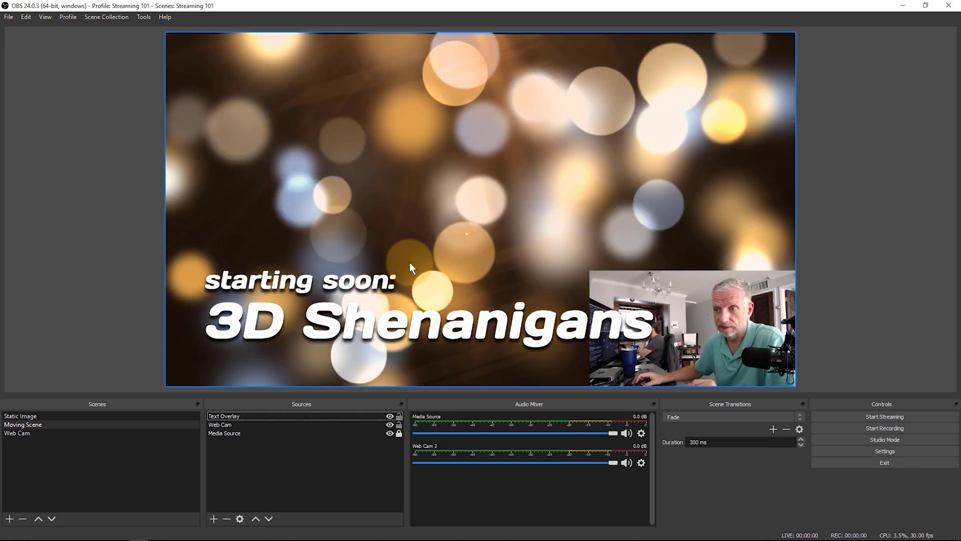
# - Add a Color Correction effect filter with its default name to the Media Source
pyautogui.click(258, 427)
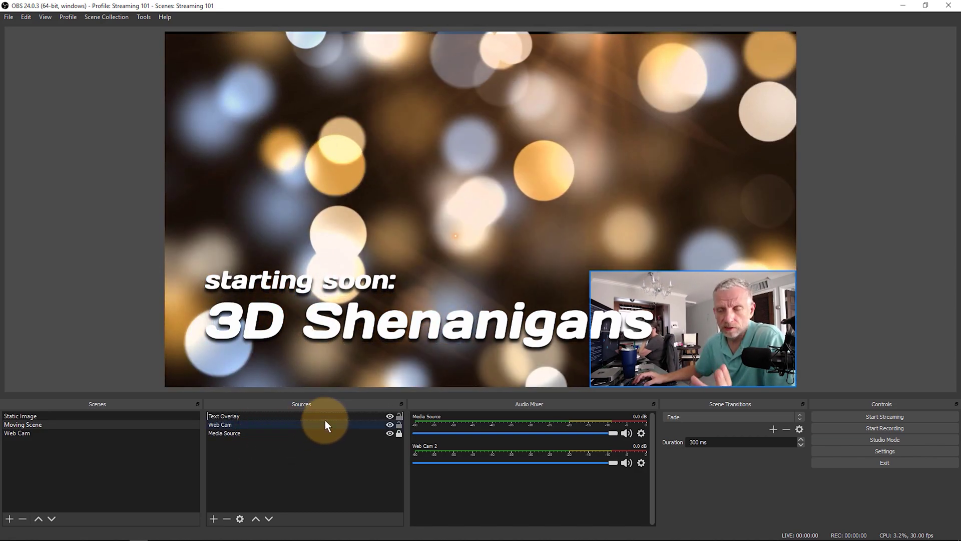
pyautogui.click(314, 221)
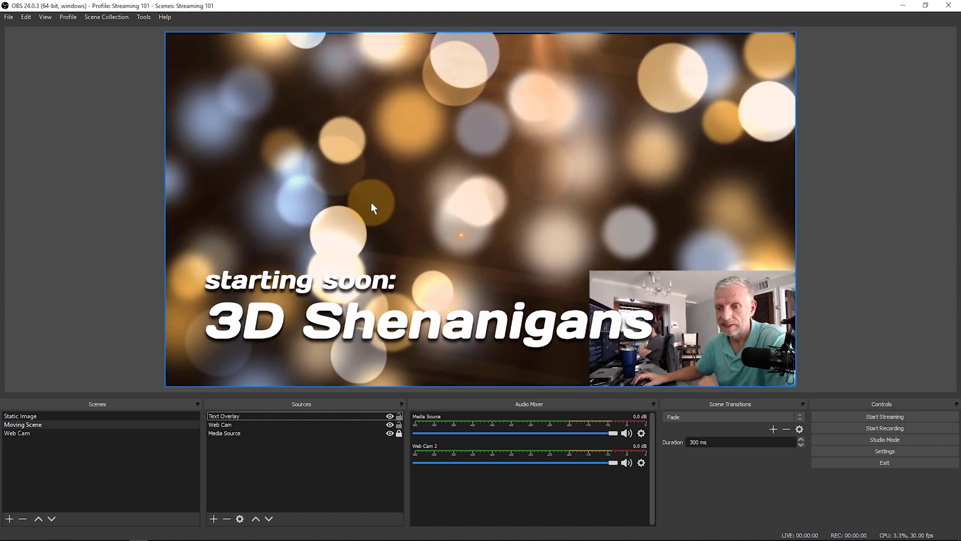
pyautogui.click(252, 433)
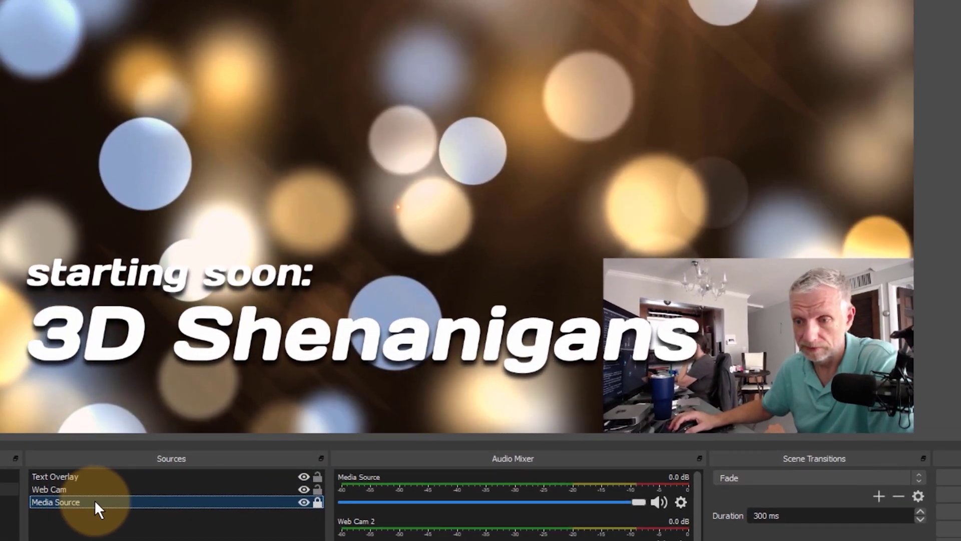
pyautogui.rightClick(191, 457)
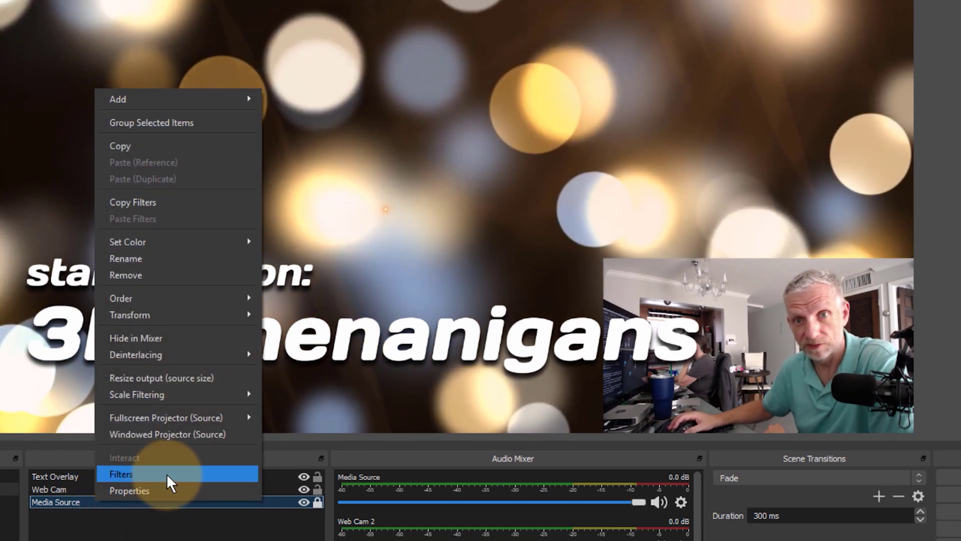
pyautogui.click(167, 474)
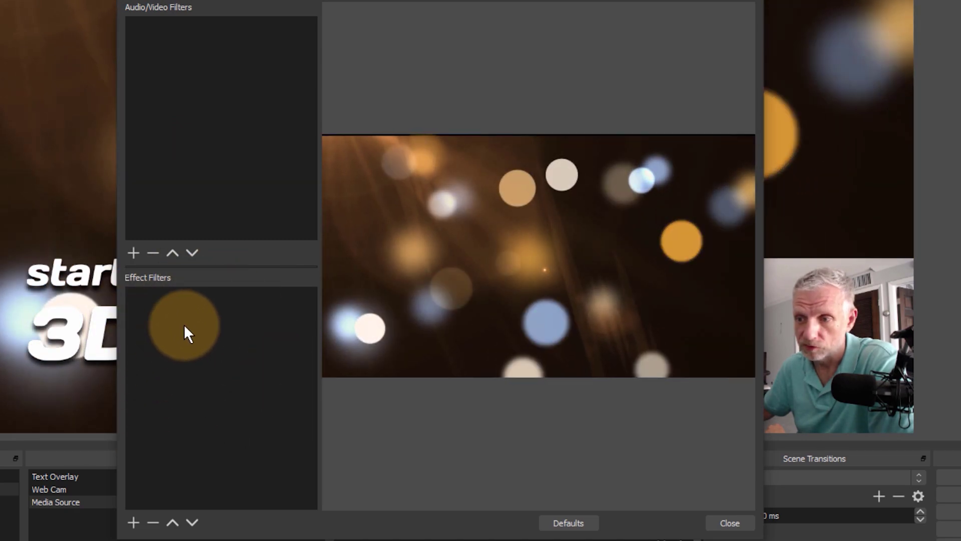
pyautogui.click(134, 522)
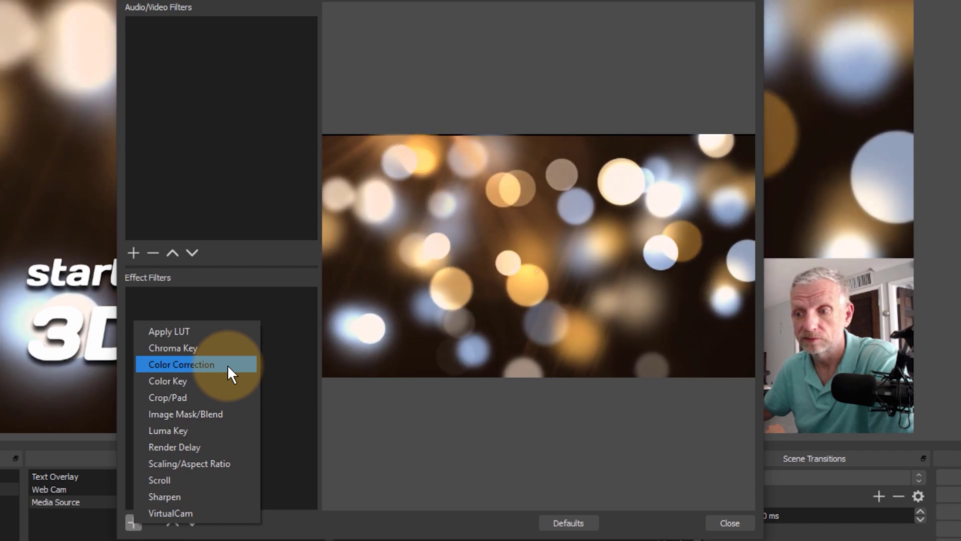
pyautogui.click(226, 365)
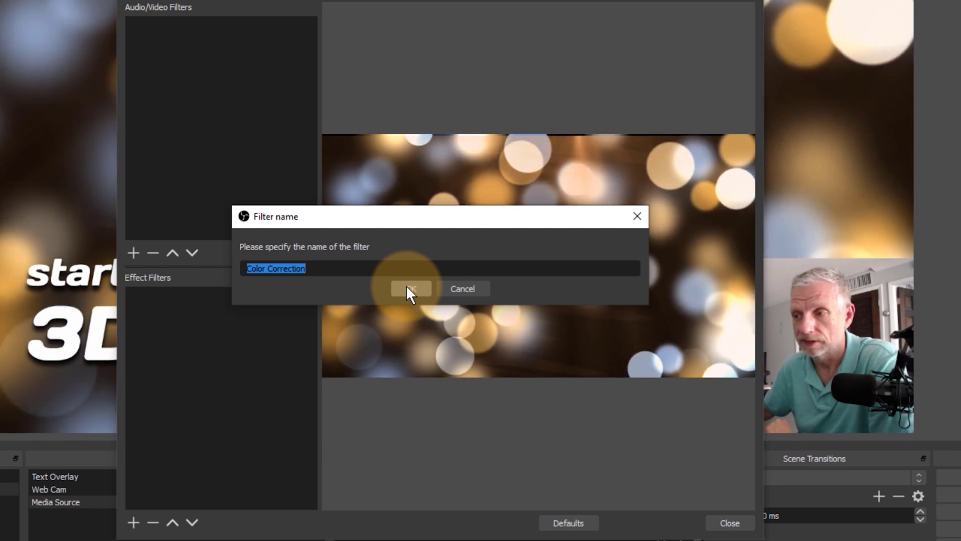
pyautogui.click(408, 287)
# - Adjust the bokeh background's Color Correction contrast and settle its opacity at about 38, then close the filters
pyautogui.moveTo(528, 351)
pyautogui.mouseDown()
pyautogui.moveTo(597, 357)
pyautogui.moveTo(410, 364)
pyautogui.moveTo(540, 370)
pyautogui.moveTo(475, 341)
pyautogui.moveTo(626, 344)
pyautogui.moveTo(503, 345)
pyautogui.moveTo(539, 344)
pyautogui.mouseUp()
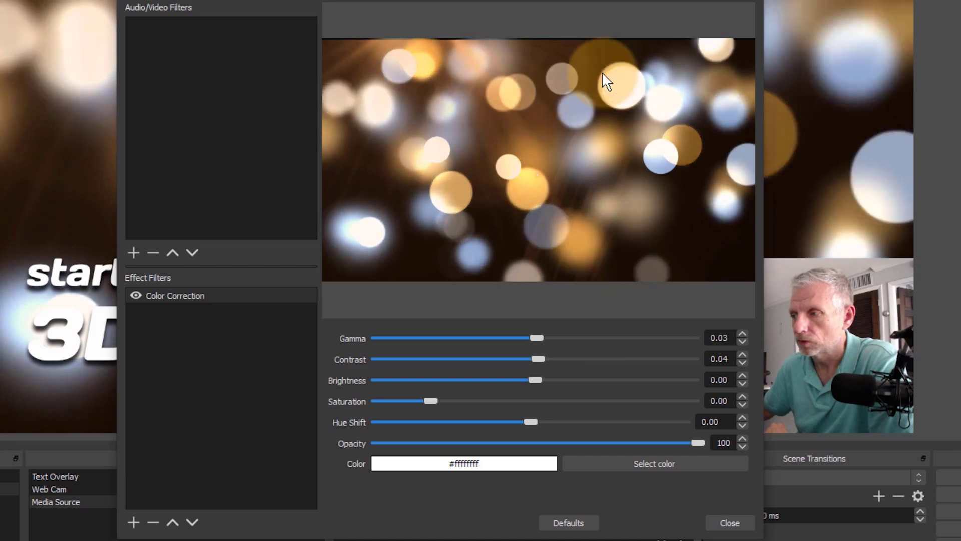
pyautogui.moveTo(696, 443); pyautogui.dragTo(554, 446)
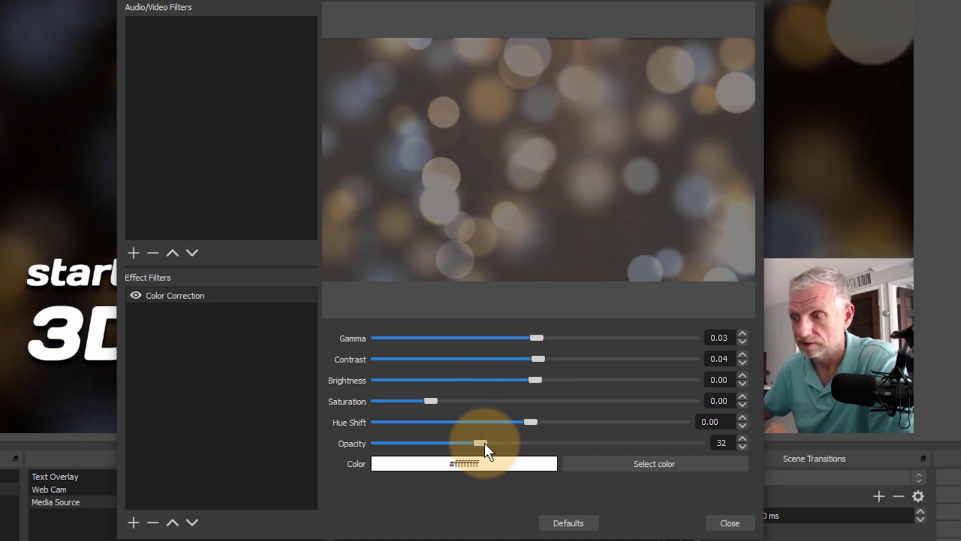
pyautogui.moveTo(449, 447); pyautogui.dragTo(430, 449)
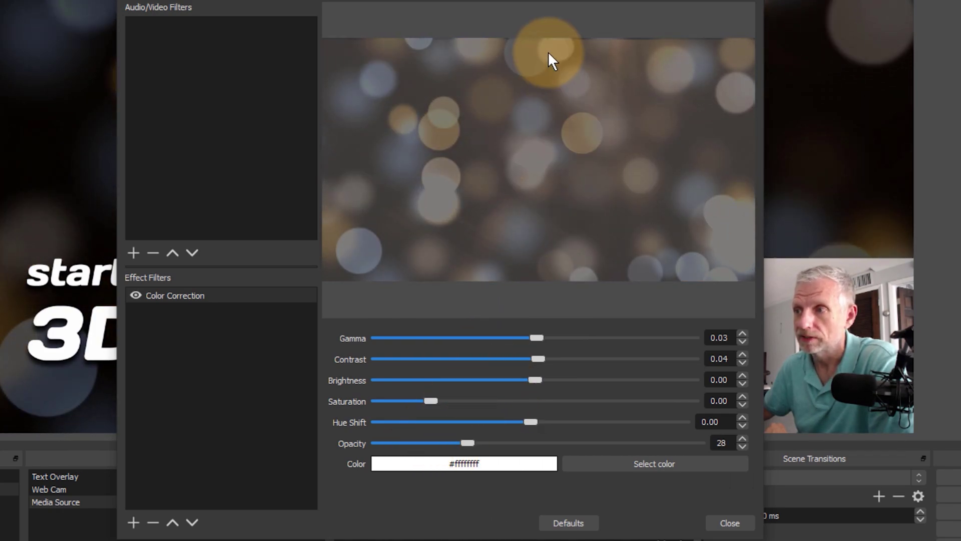
pyautogui.moveTo(510, 2); pyautogui.dragTo(756, 25)
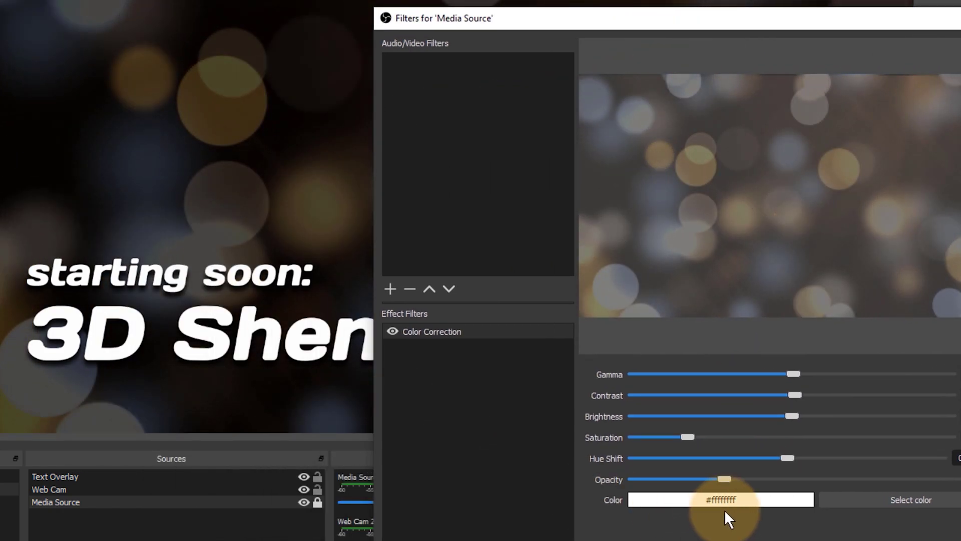
pyautogui.moveTo(721, 479); pyautogui.dragTo(782, 513)
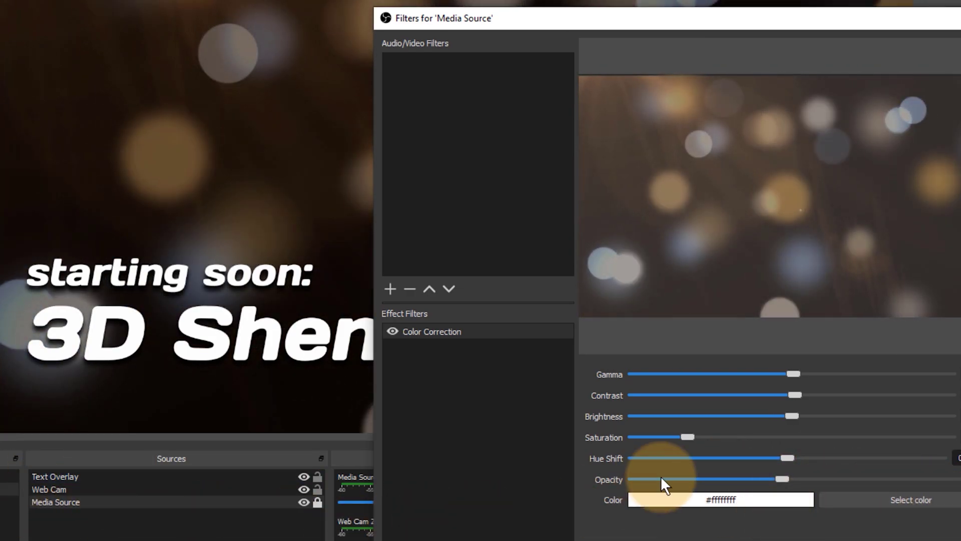
pyautogui.moveTo(782, 474)
pyautogui.mouseDown()
pyautogui.moveTo(581, 480)
pyautogui.moveTo(857, 472)
pyautogui.moveTo(779, 475)
pyautogui.moveTo(837, 477)
pyautogui.moveTo(788, 480)
pyautogui.mouseUp()
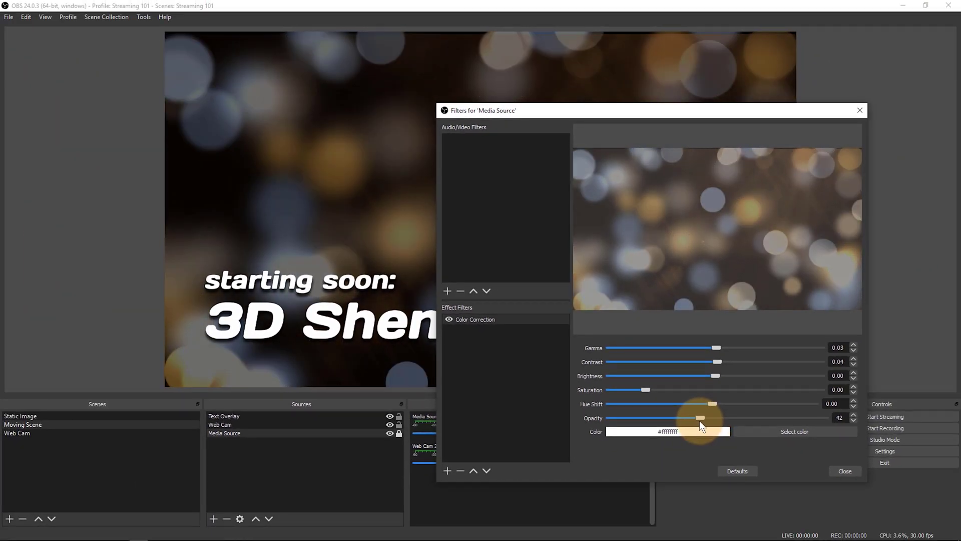
pyautogui.moveTo(705, 420); pyautogui.dragTo(692, 421)
pyautogui.click(841, 471)
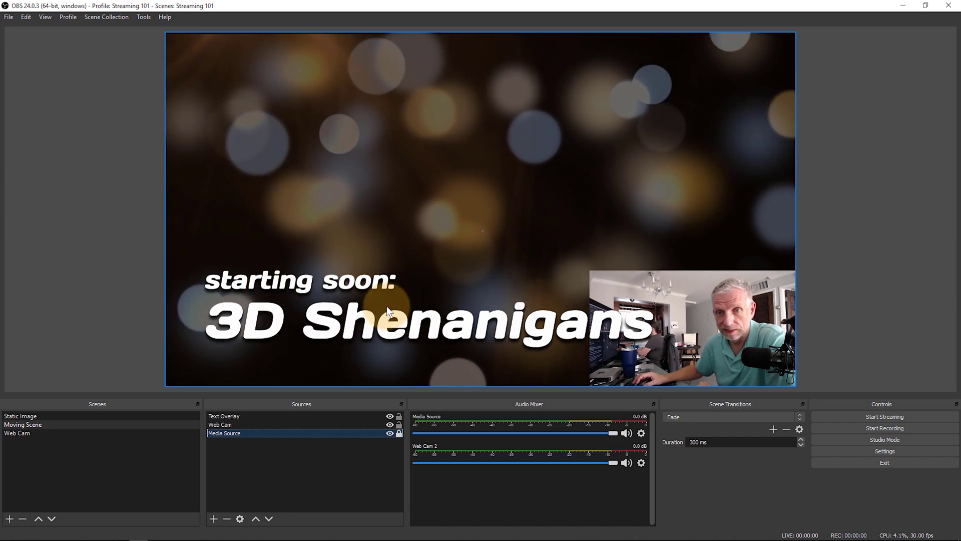
# - Add a default-named Color Correction filter to Text Overlay with opacity 89, then close the filters
pyautogui.click(263, 415)
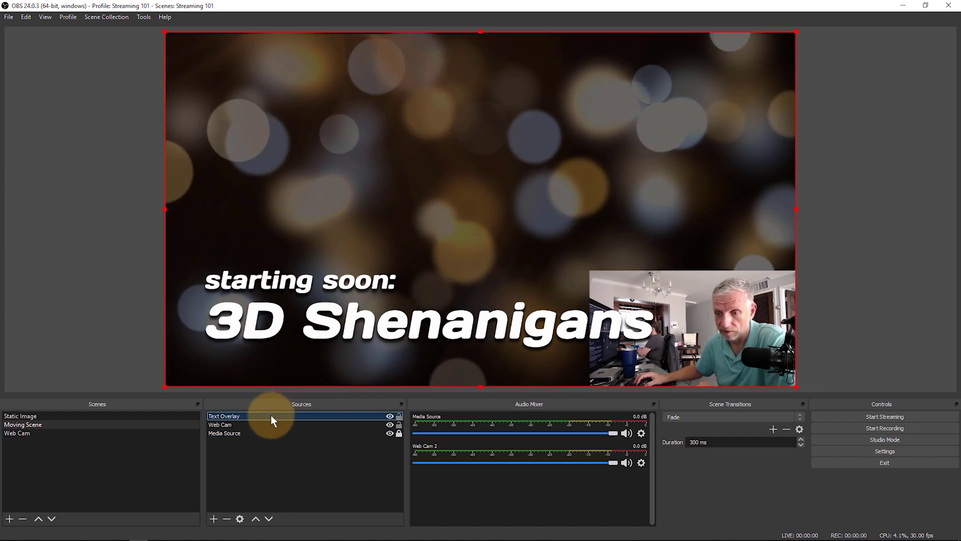
pyautogui.rightClick(305, 413)
pyautogui.click(337, 396)
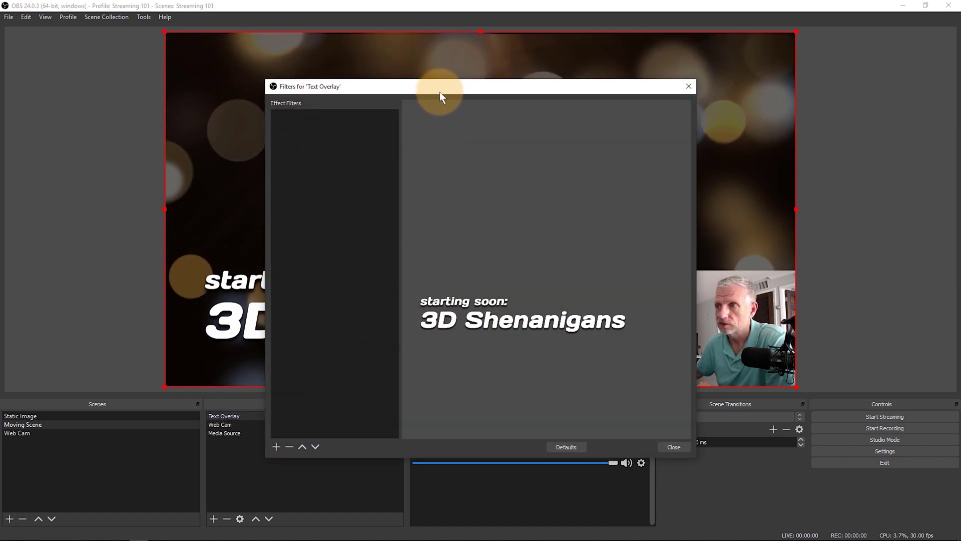
pyautogui.moveTo(440, 92); pyautogui.dragTo(598, 95)
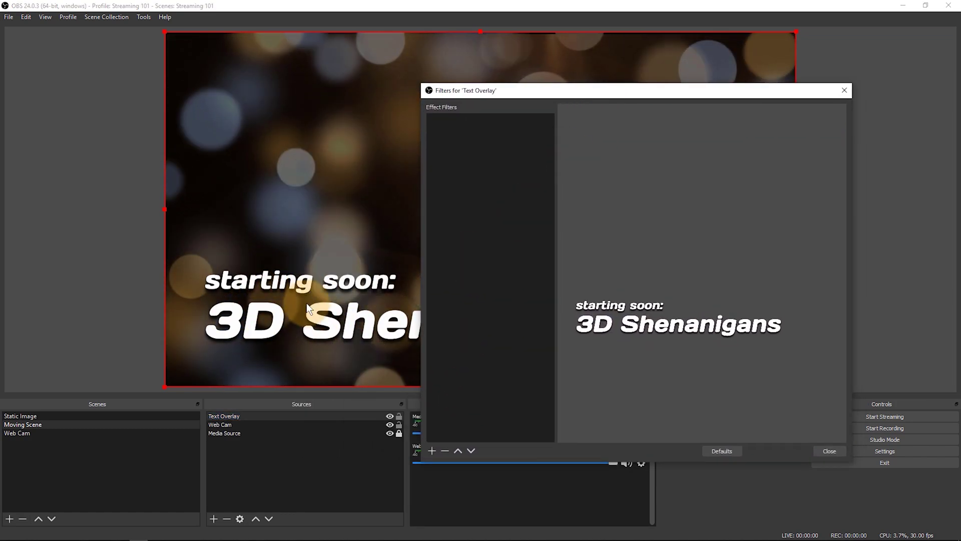
pyautogui.click(510, 398)
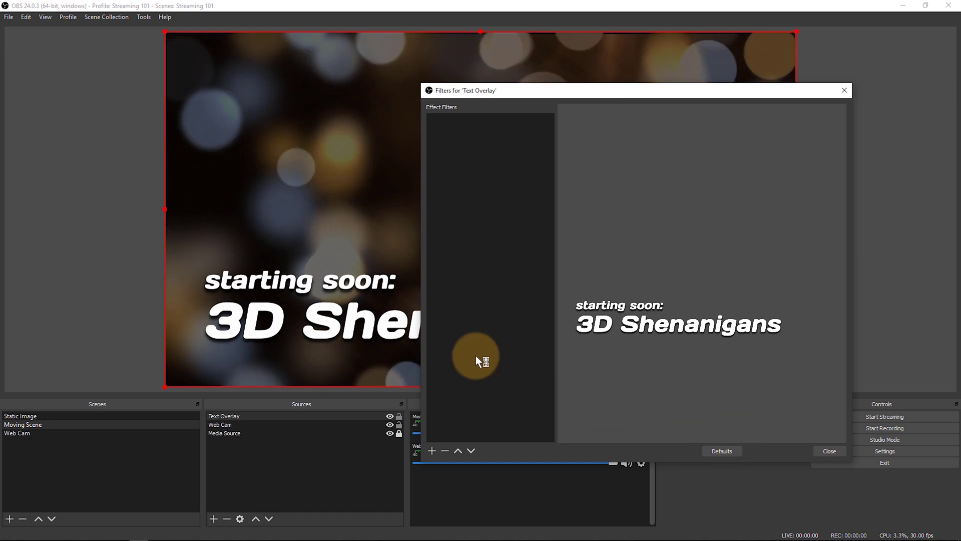
pyautogui.click(434, 450)
pyautogui.click(489, 347)
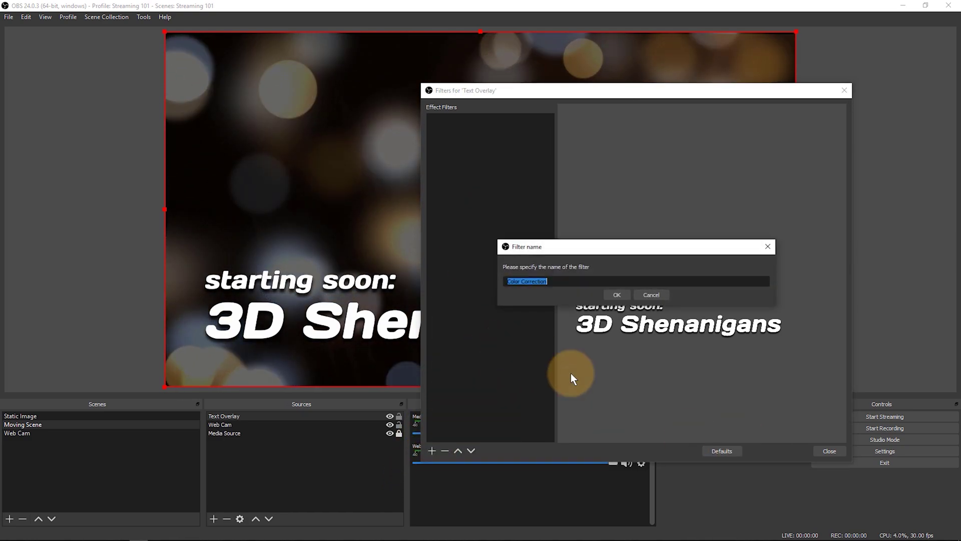
pyautogui.click(607, 294)
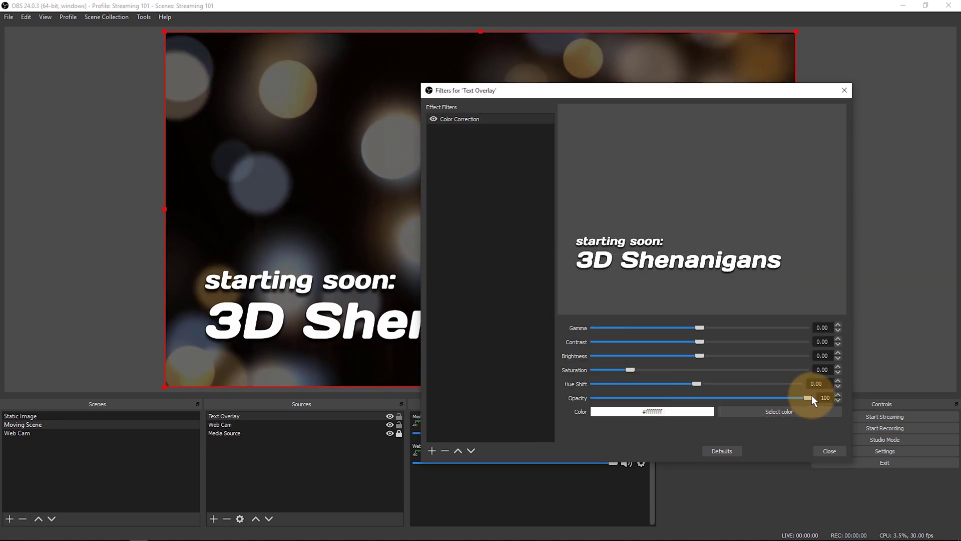
pyautogui.moveTo(812, 396); pyautogui.dragTo(788, 401)
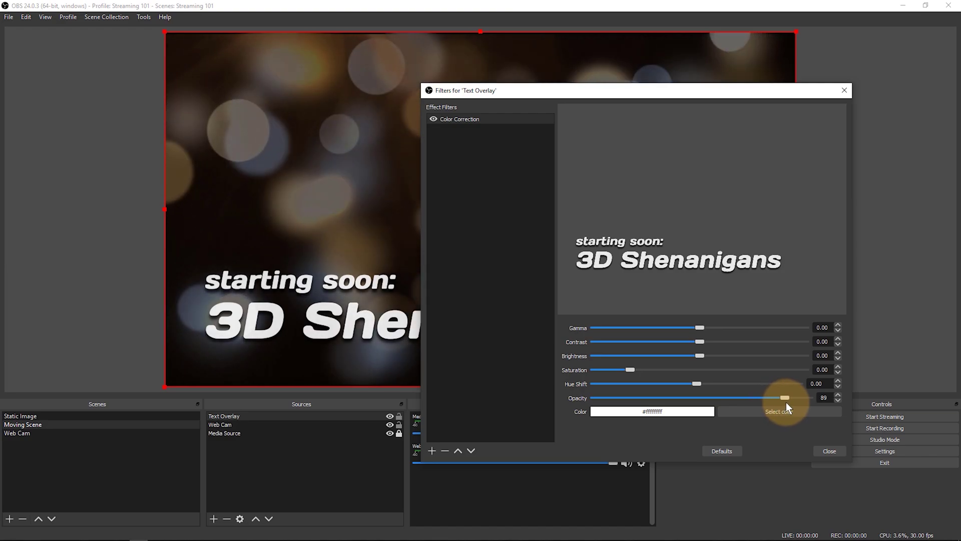
pyautogui.click(825, 453)
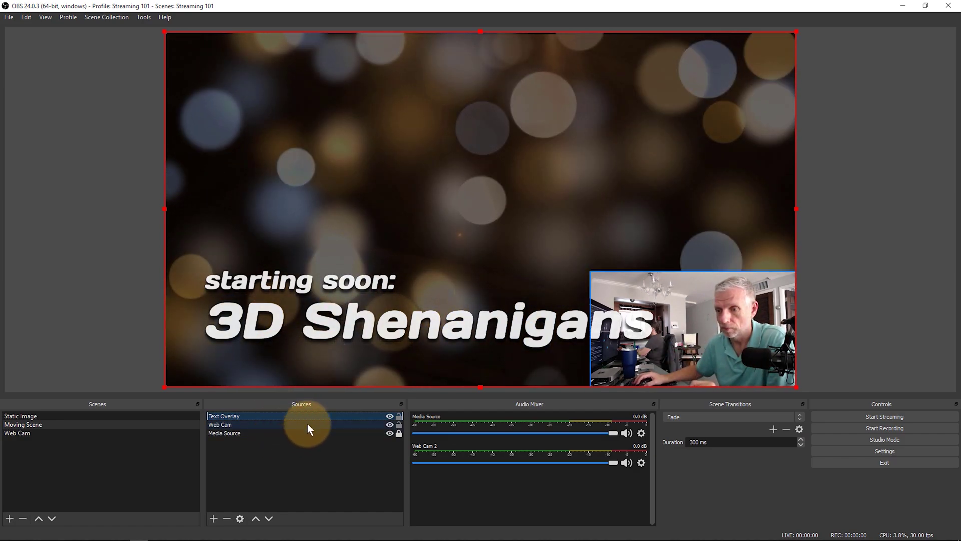
# - Drag the Text Overlay's top-right corner inward to shrink the starting-soon graphic slightly
pyautogui.moveTo(797, 31); pyautogui.dragTo(677, 97)
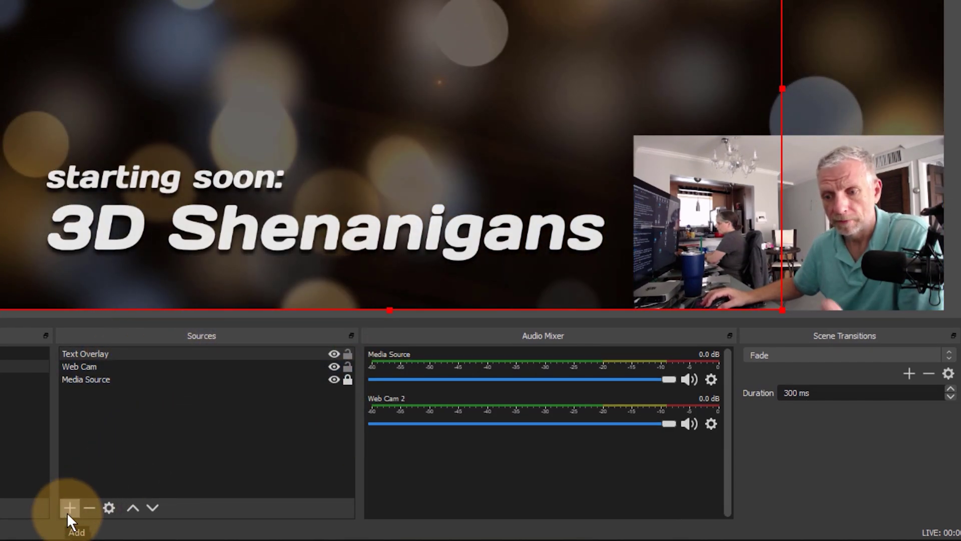
# - Add a default-named Text (GDI+) source and enter 'Hello World!' as its text
pyautogui.click(68, 511)
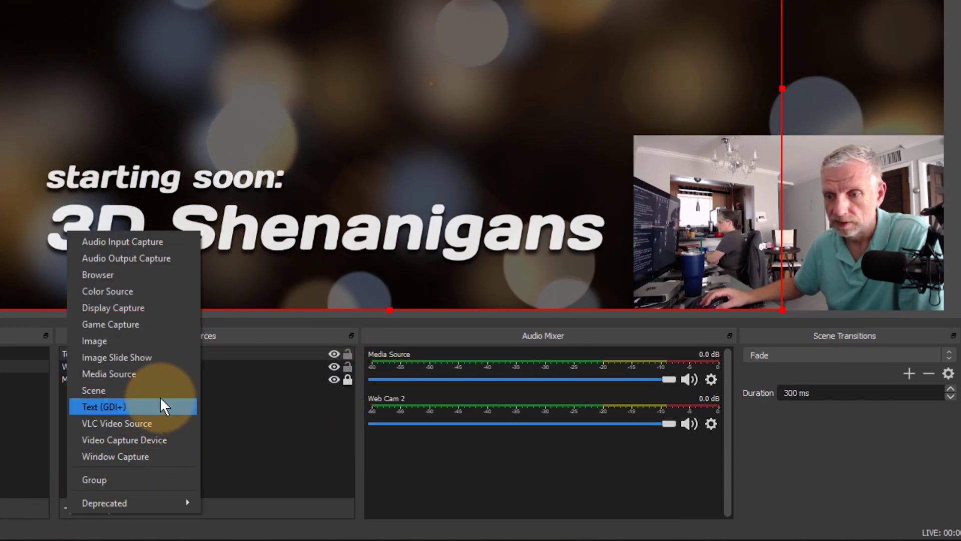
pyautogui.click(161, 407)
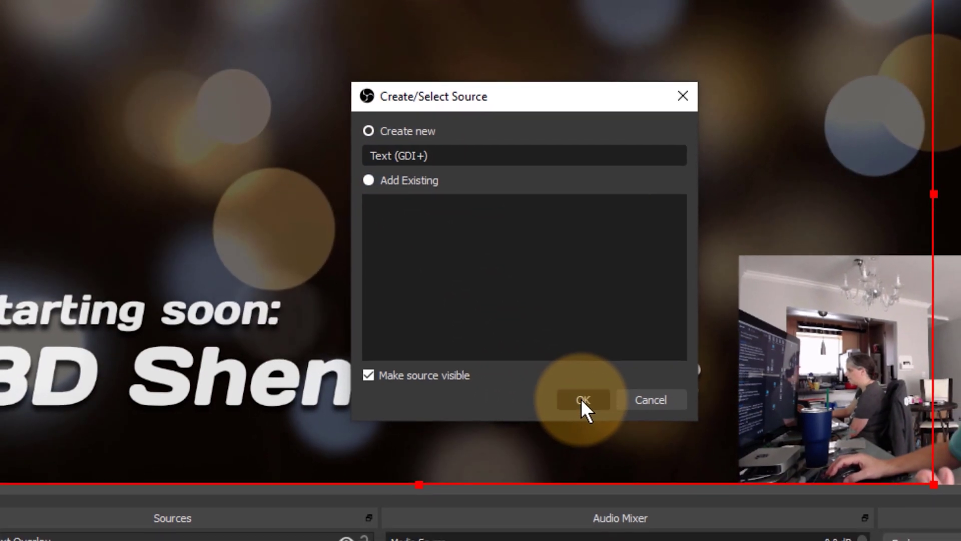
pyautogui.click(584, 407)
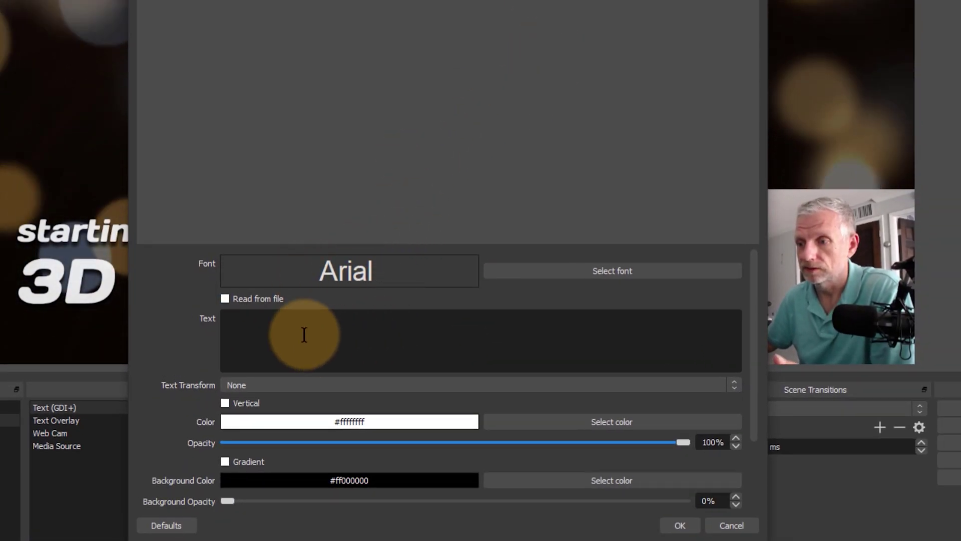
pyautogui.write('Hello World!')
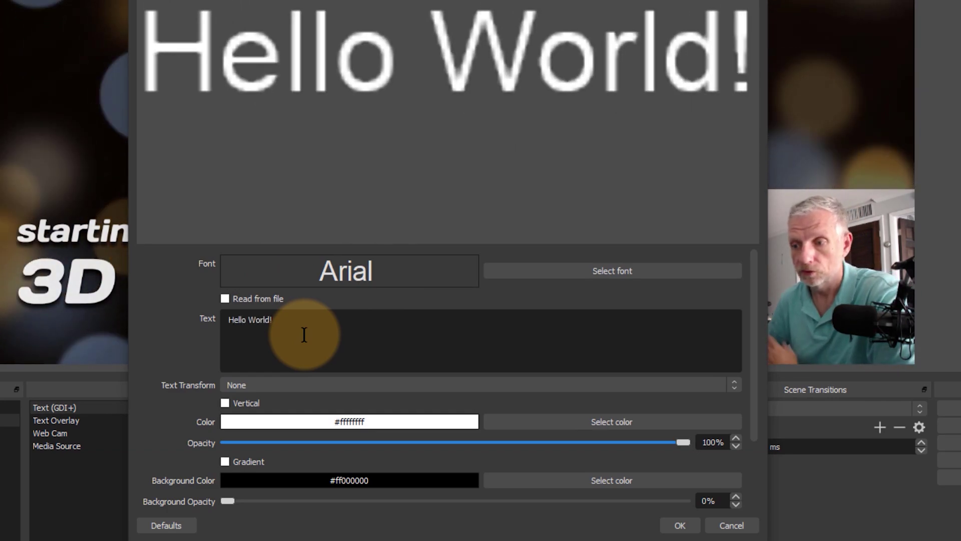
# - Set the Hello World! font to Comic Sans MS Bold, size 72, and confirm the text properties
pyautogui.click(655, 269)
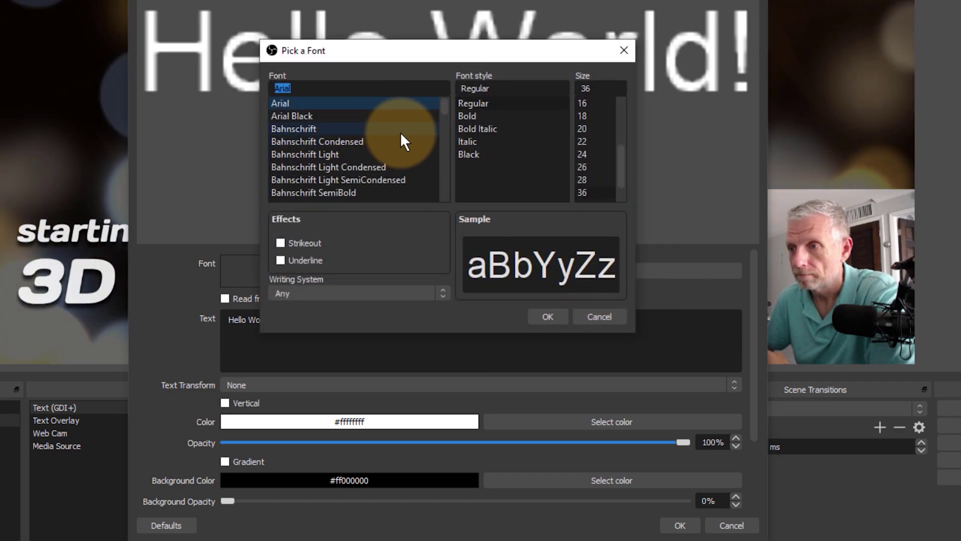
pyautogui.scroll(-7, 399, 132)
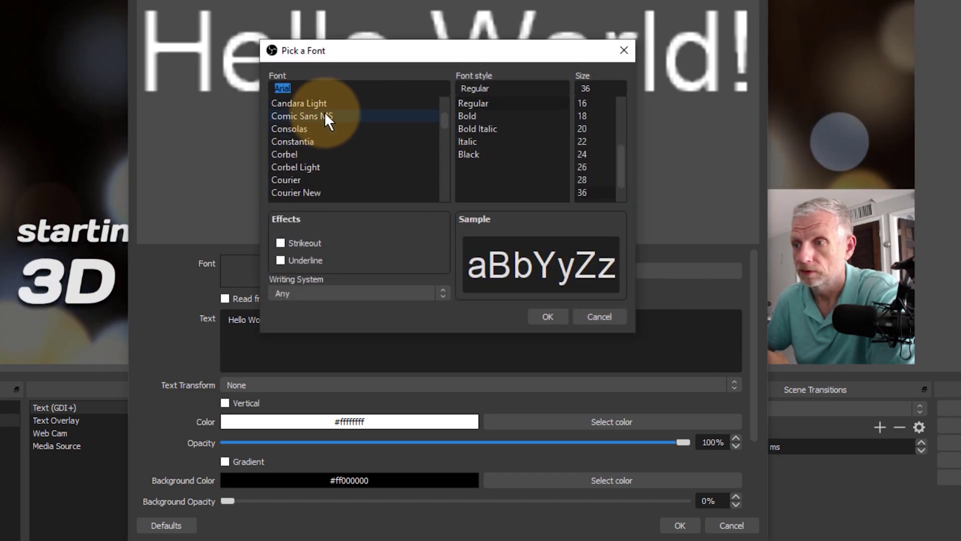
pyautogui.click(324, 115)
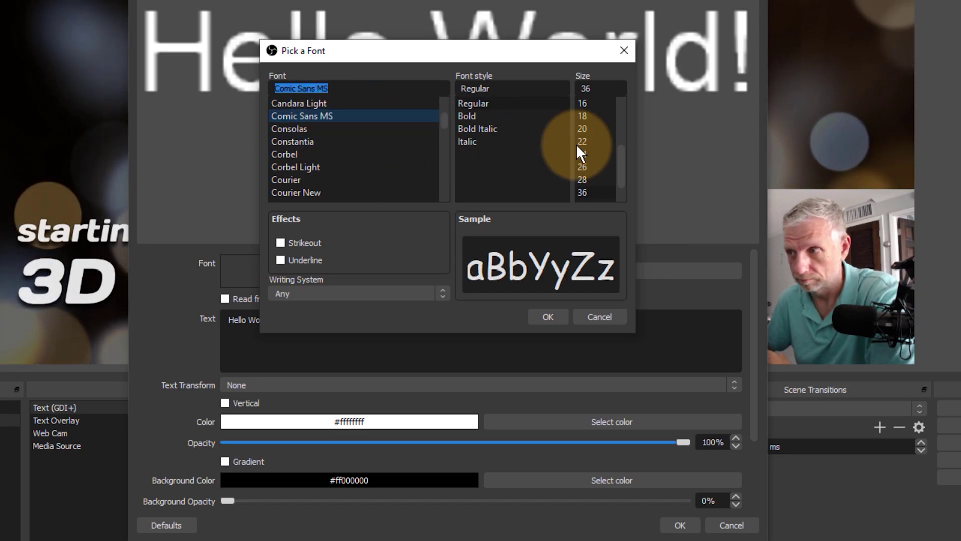
pyautogui.click(502, 116)
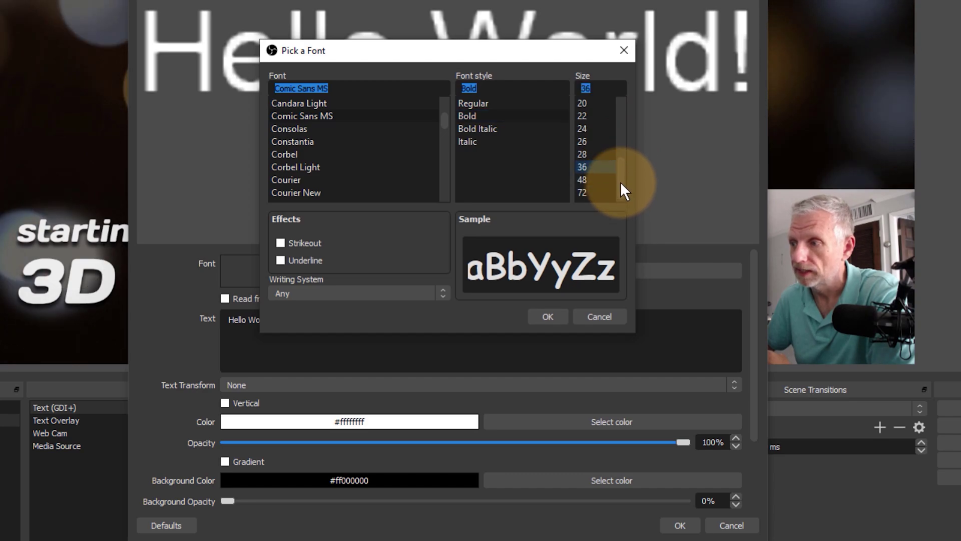
pyautogui.click(589, 193)
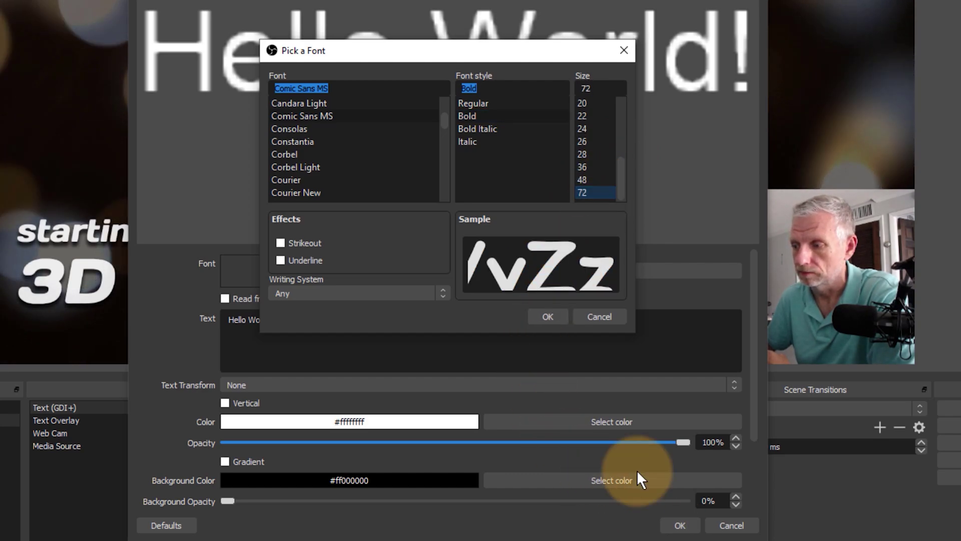
pyautogui.click(542, 314)
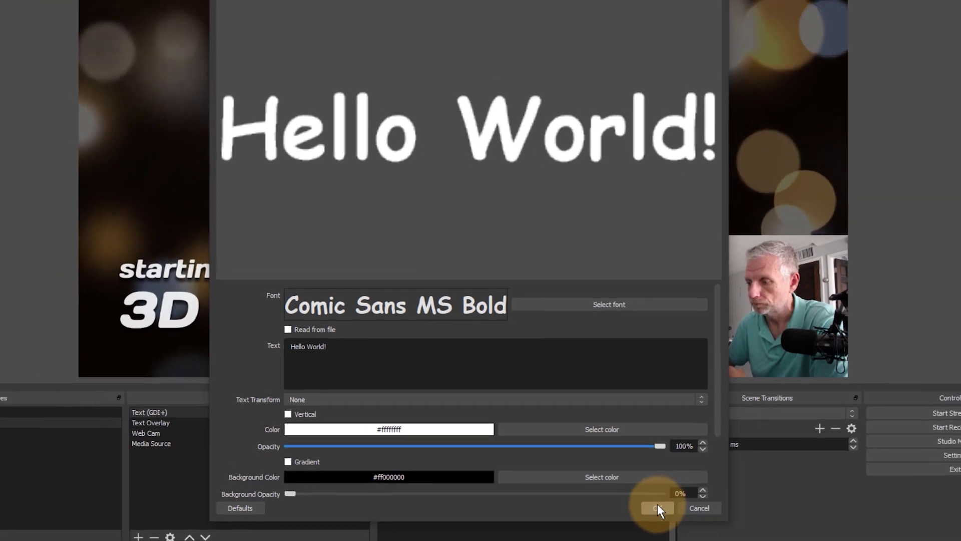
pyautogui.click(680, 525)
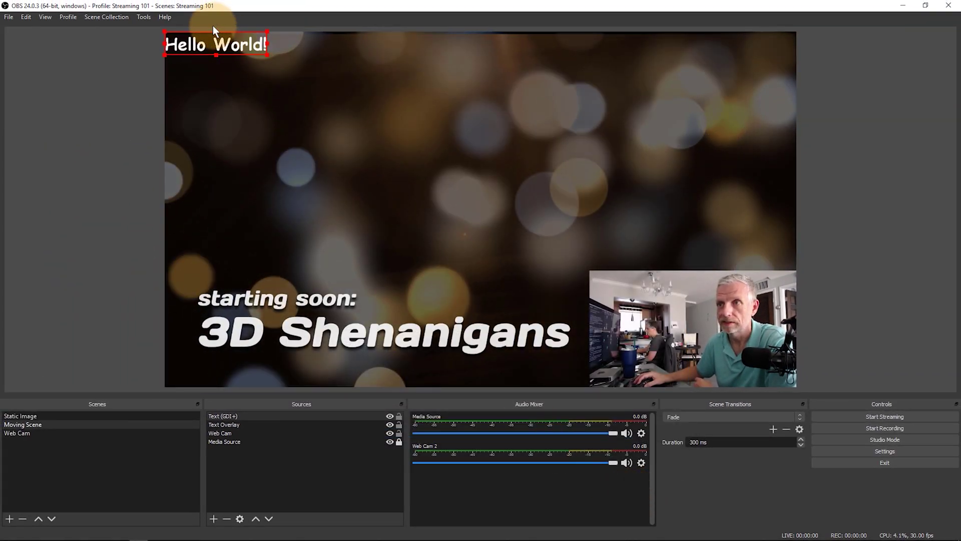
# - Move the Hello World! text down so it sits just above the 'starting soon:' line
pyautogui.moveTo(233, 43); pyautogui.dragTo(460, 188)
pyautogui.moveTo(457, 230); pyautogui.dragTo(452, 243)
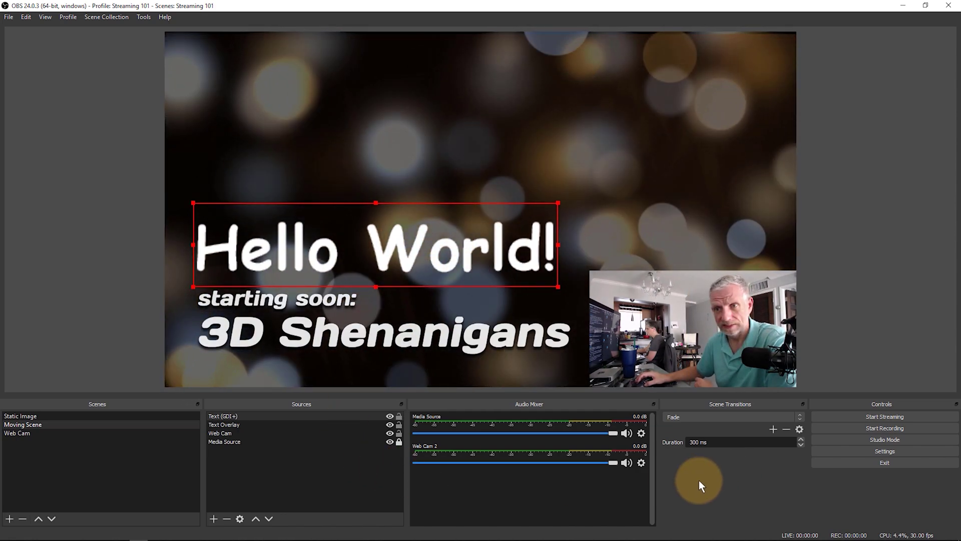